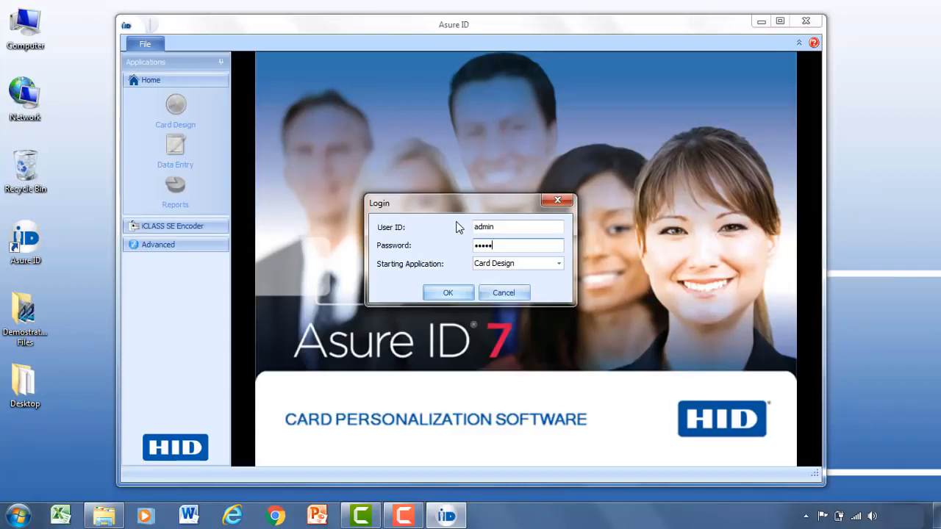
Step: Log in with Card Design as the starting application and maximize the program window
click(559, 263)
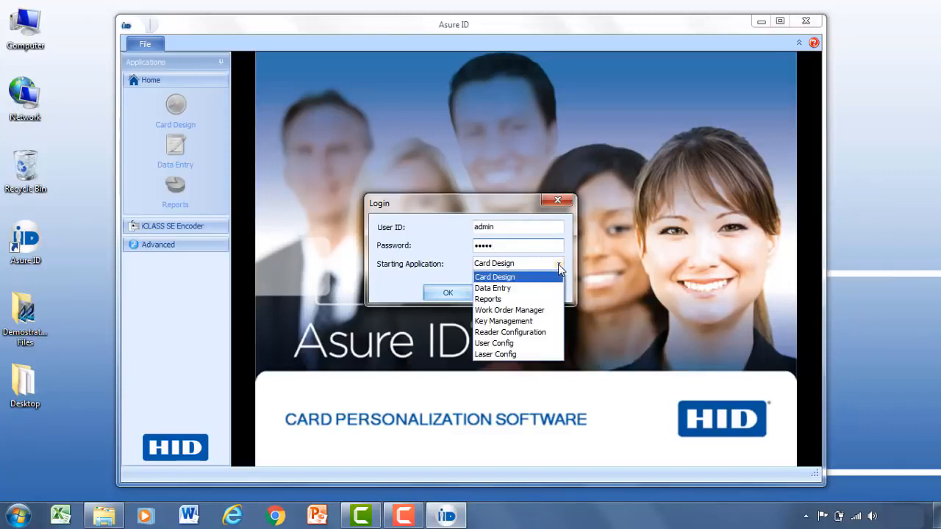
click(514, 279)
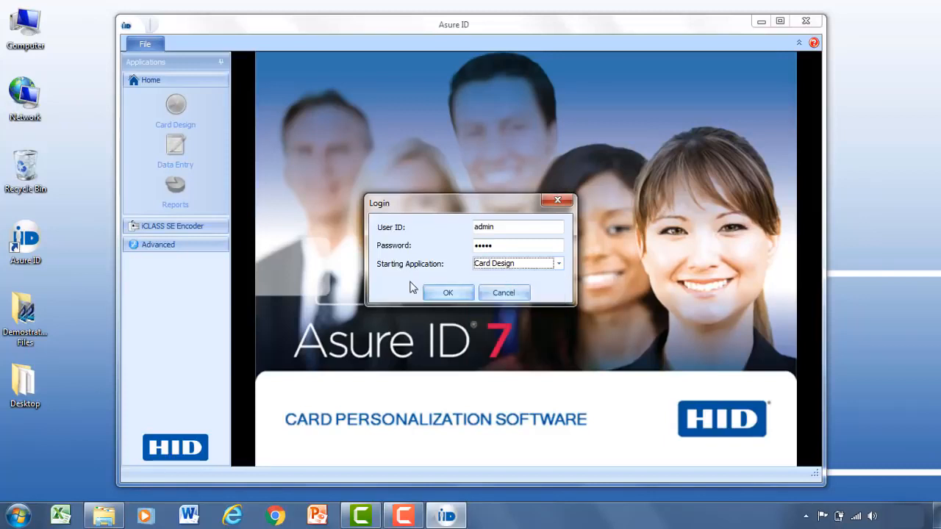
click(447, 292)
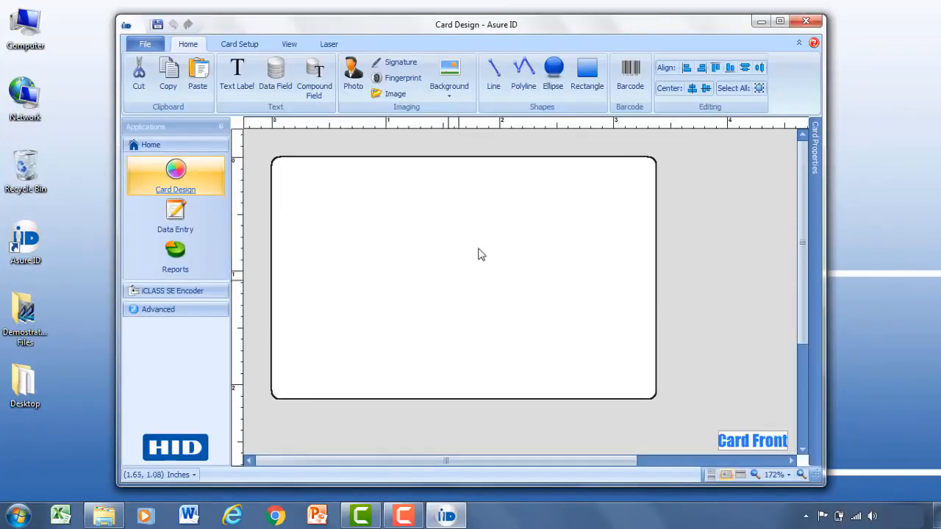
click(782, 24)
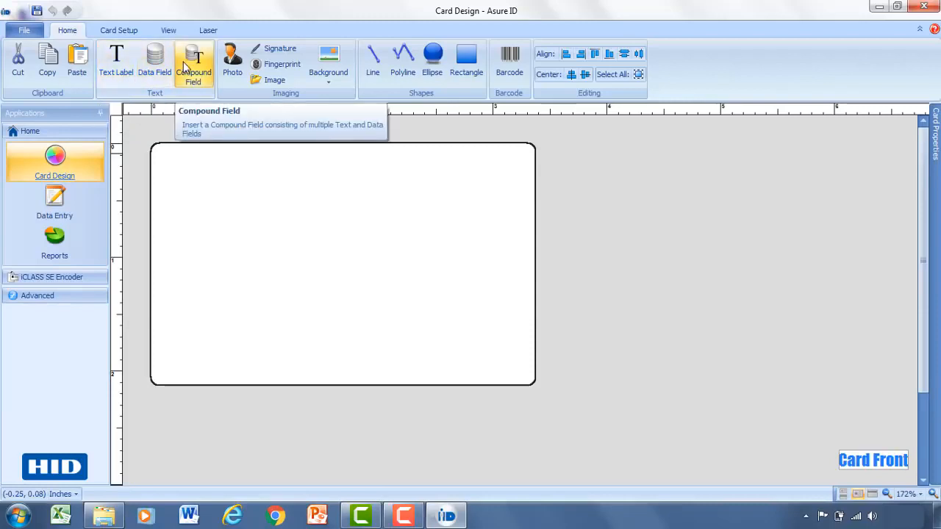
Step: Examine the card setup, live link data source, view and laser options available for the card design
click(414, 73)
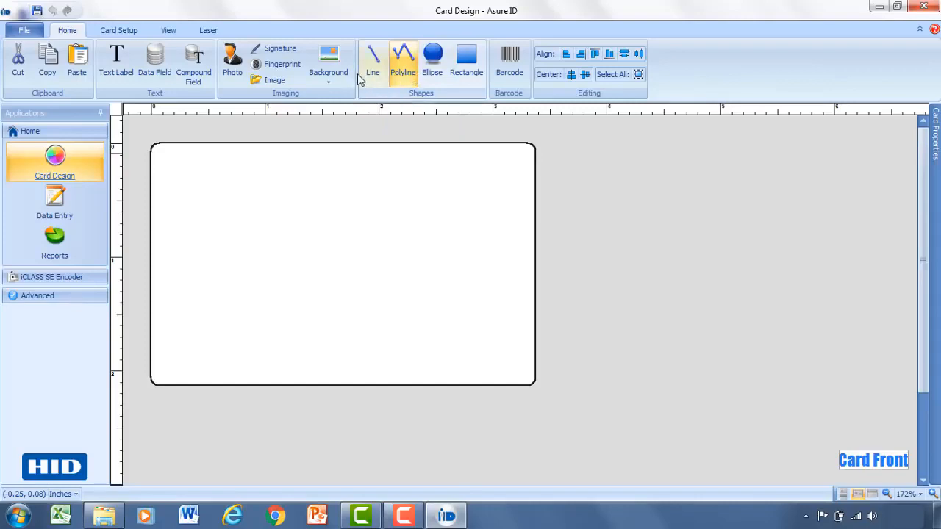
click(114, 33)
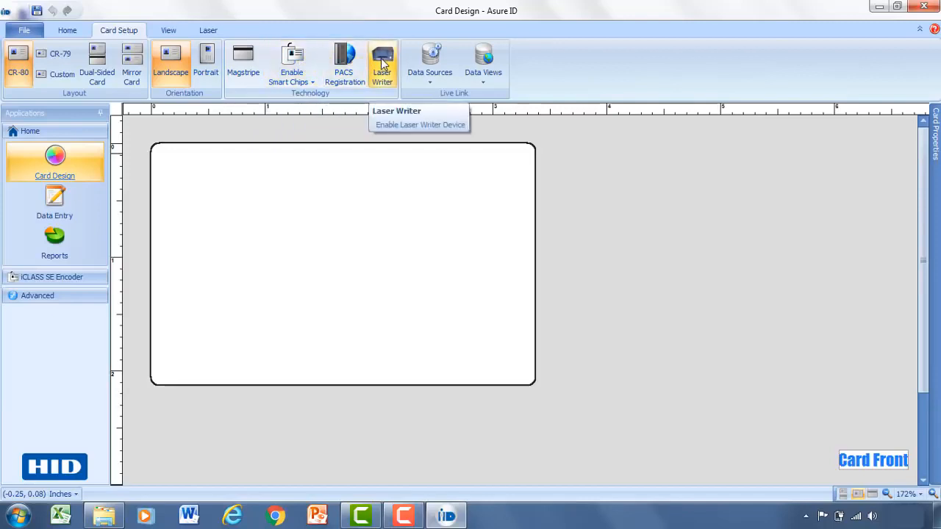
click(451, 81)
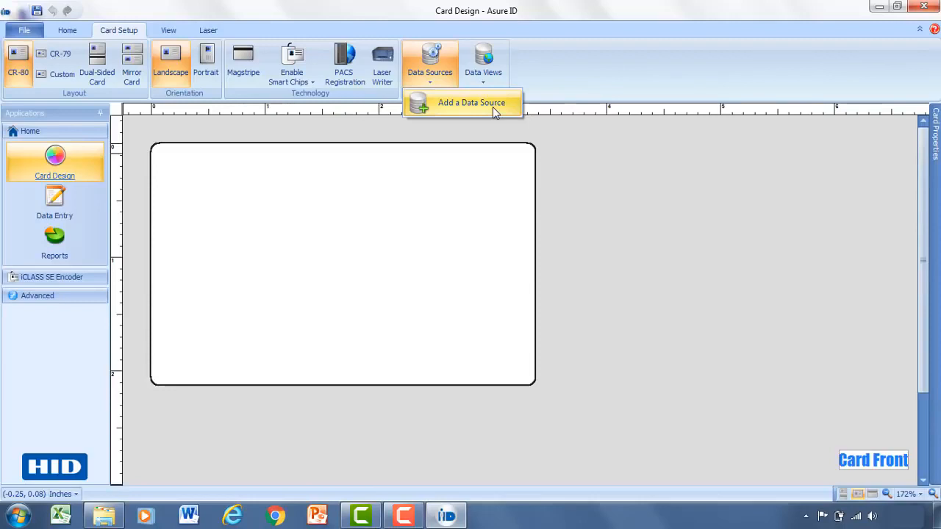
click(536, 78)
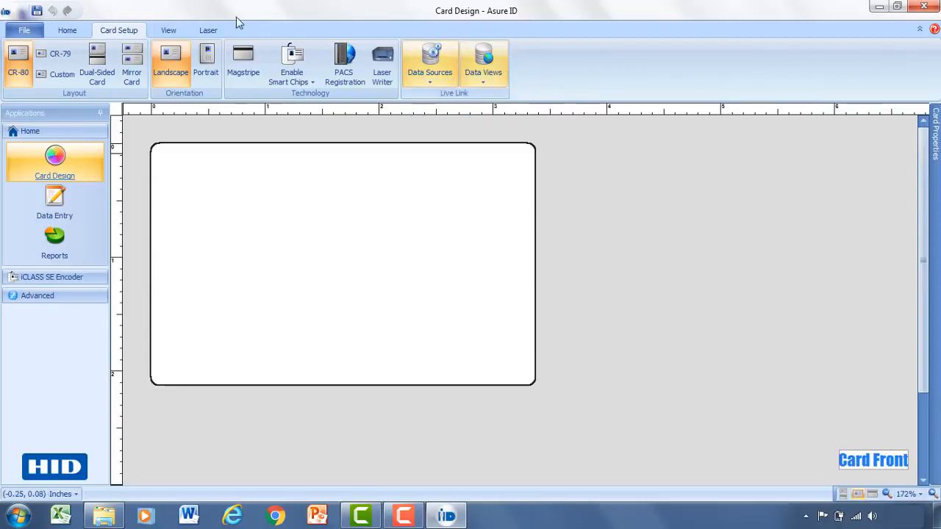
click(165, 31)
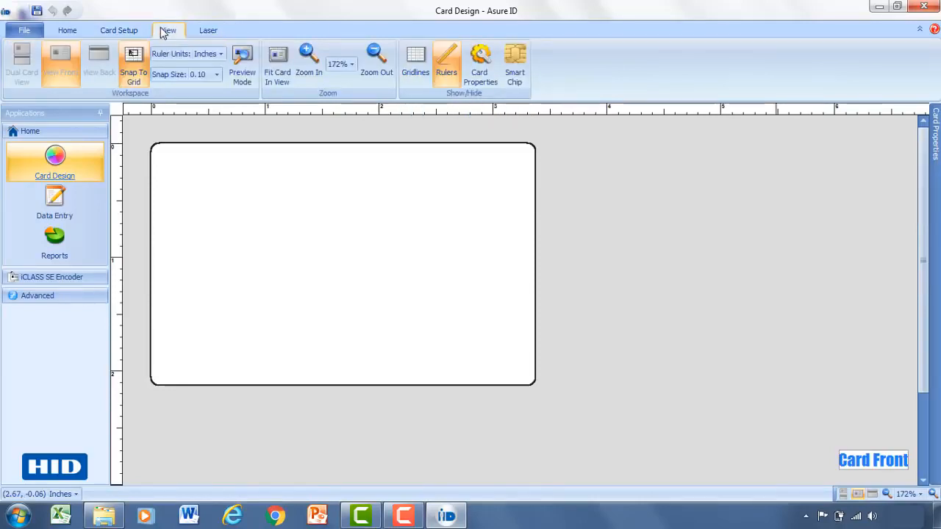
click(208, 33)
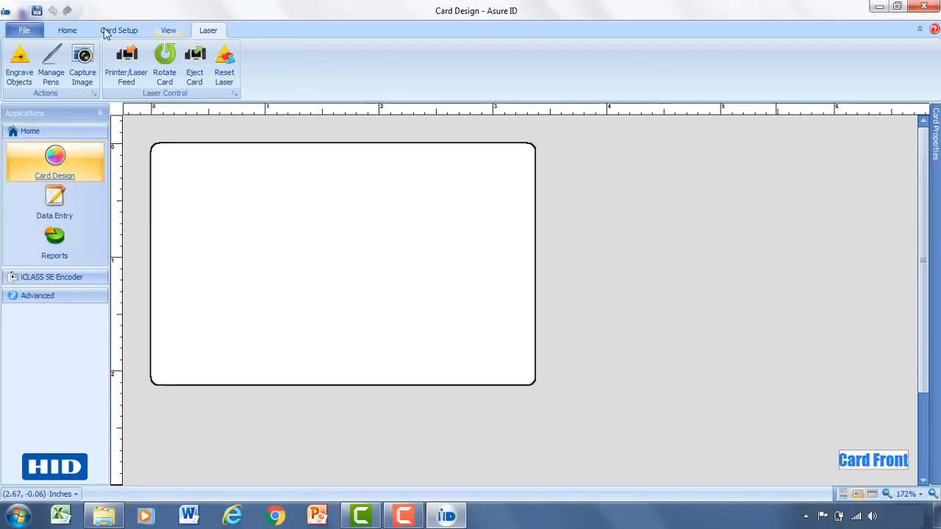
click(69, 31)
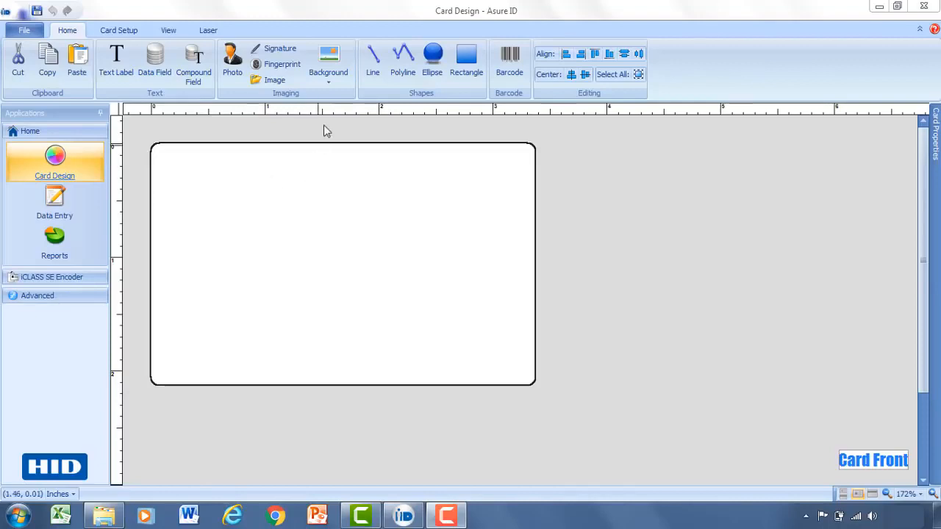
Step: Set the card front's default background to the solid light lavender color 192, 192, 255
click(334, 78)
click(368, 122)
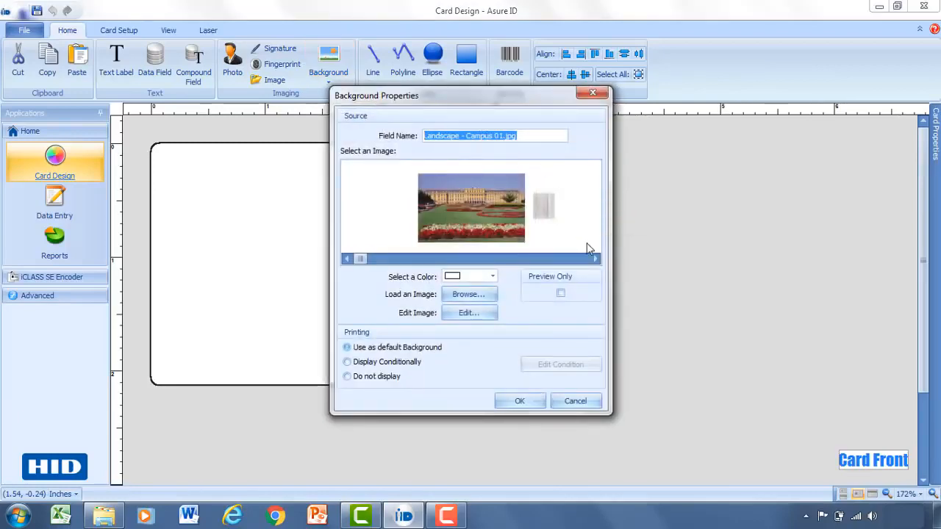
click(596, 259)
click(596, 258)
click(596, 259)
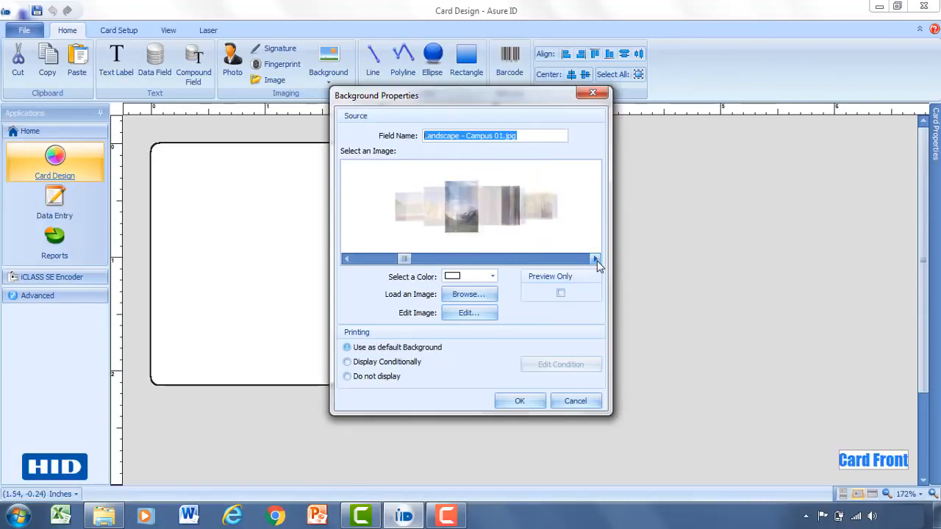
click(596, 259)
click(596, 259)
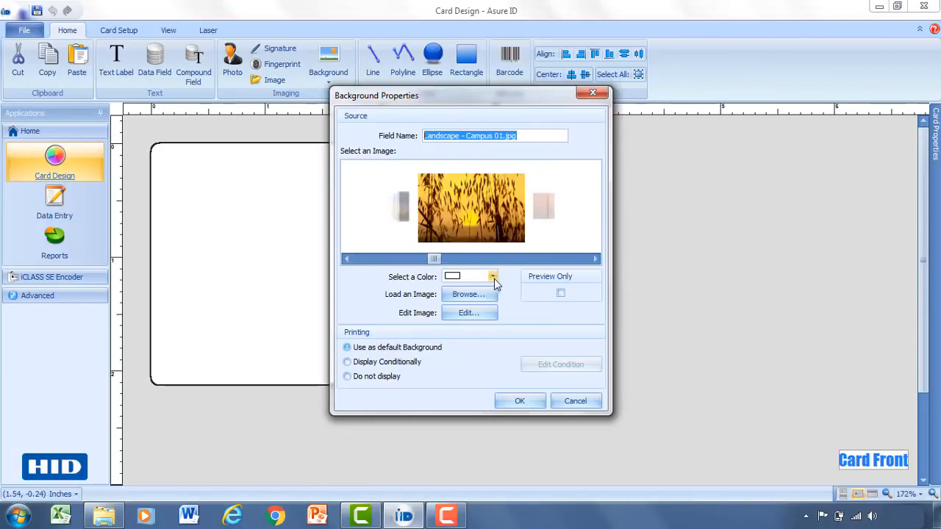
click(493, 277)
click(493, 278)
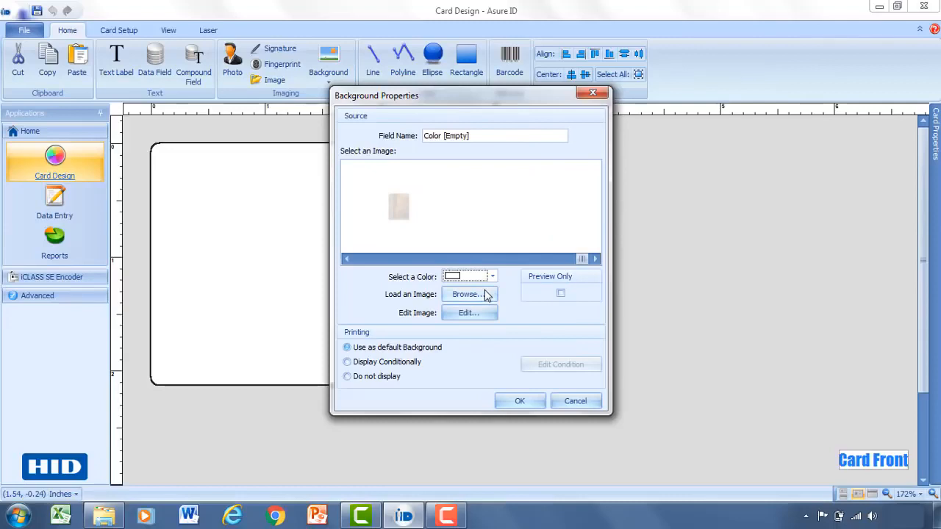
click(496, 277)
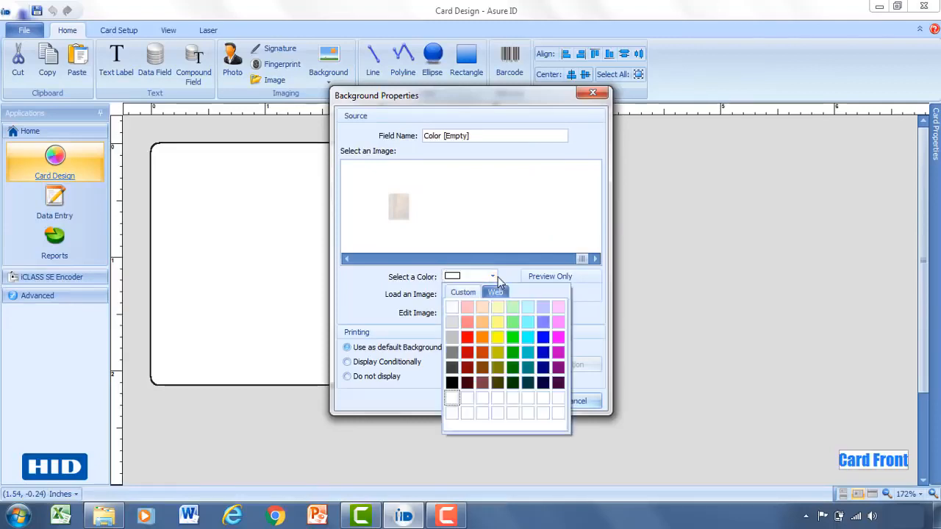
click(543, 309)
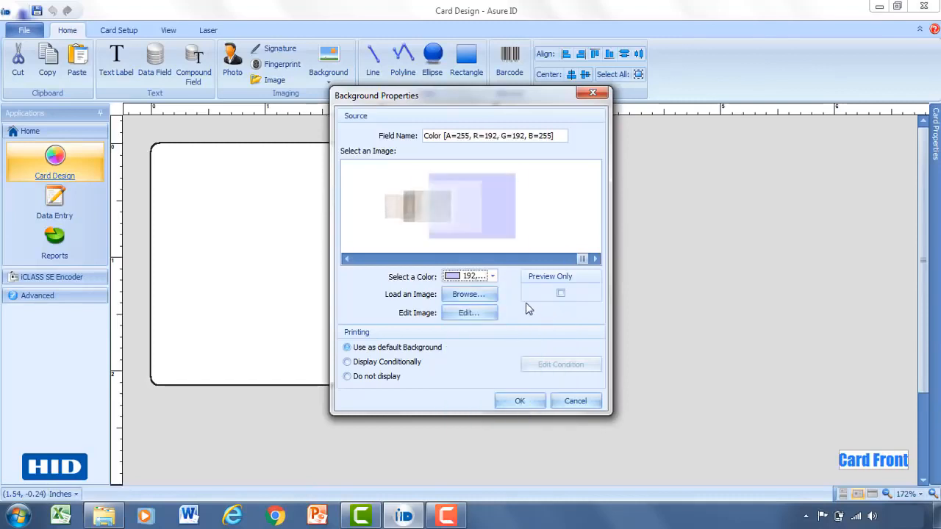
click(520, 401)
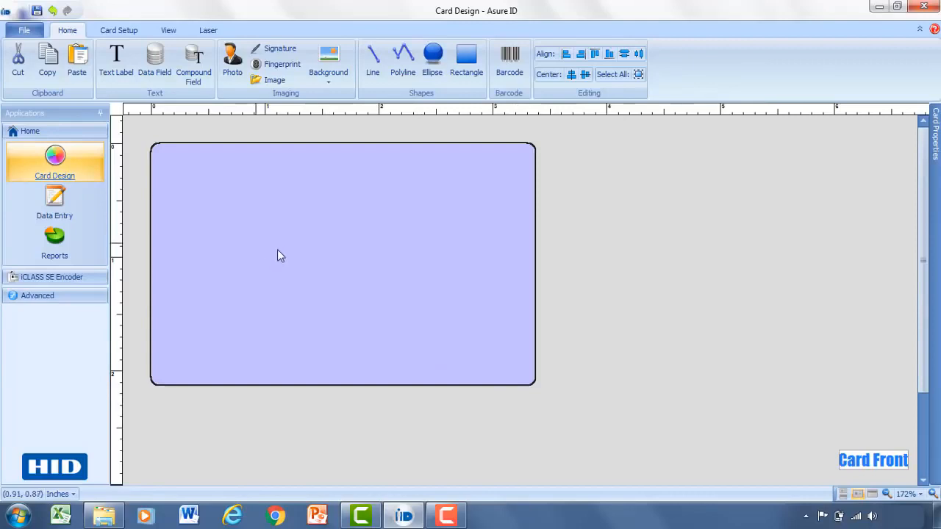
Step: Add a text label about 1.57 by 0.38 inches near the card's upper-left corner with the text HID GLOBAL
click(123, 77)
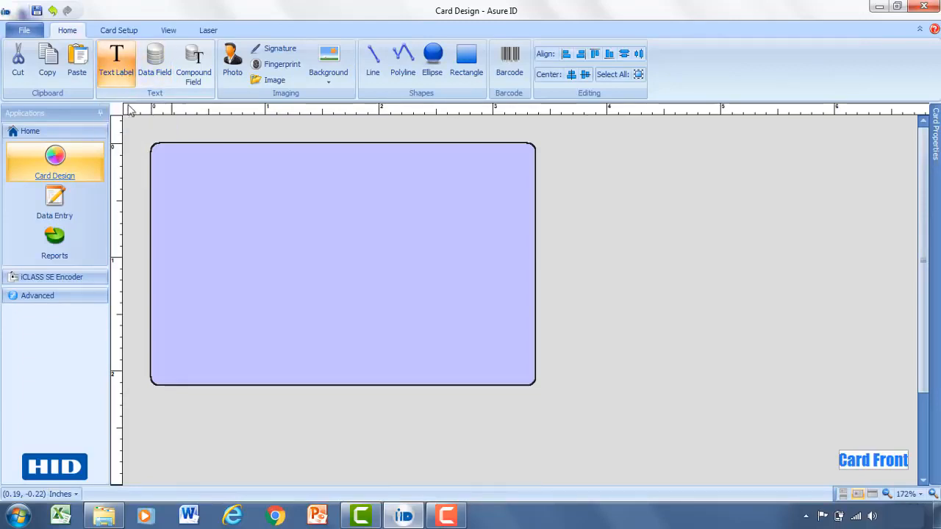
drag(174, 166, 361, 227)
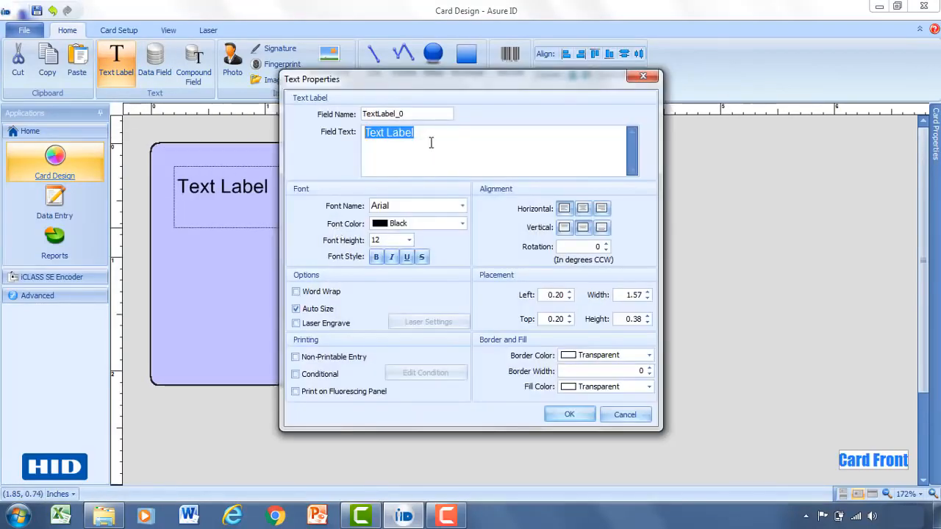
drag(430, 139, 355, 131)
text(HID GLOBAL)
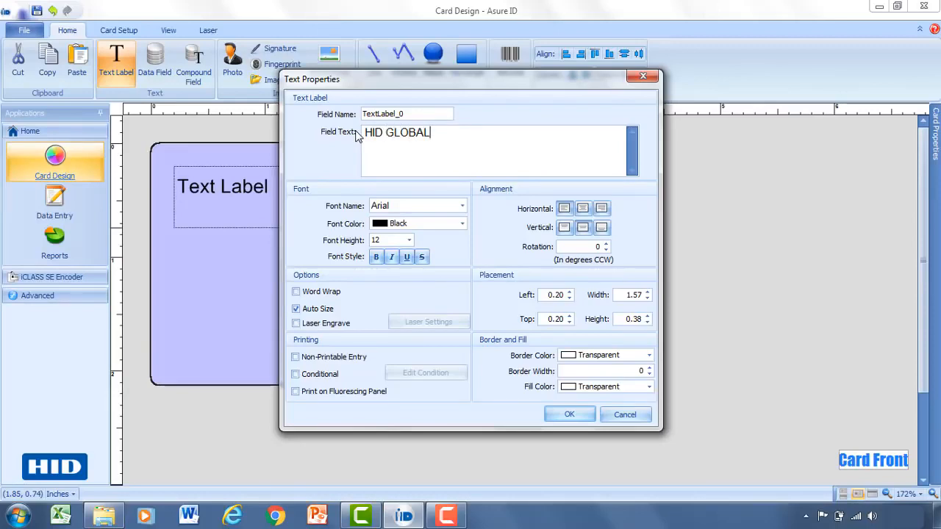
Step: Make the HID GLOBAL label text bold and look through the available fonts, keeping Arial
drag(364, 114, 411, 114)
click(410, 114)
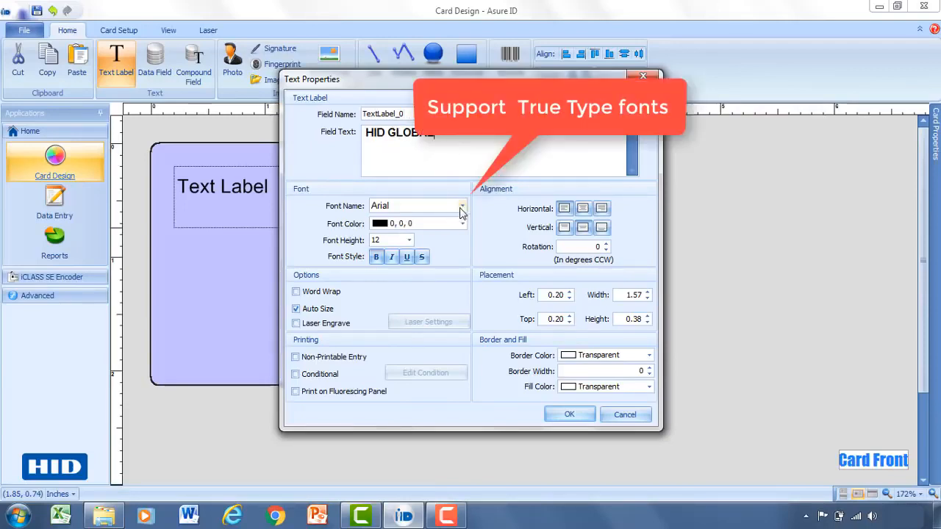
click(462, 206)
drag(498, 235, 498, 264)
scroll(426, 299, down, 2)
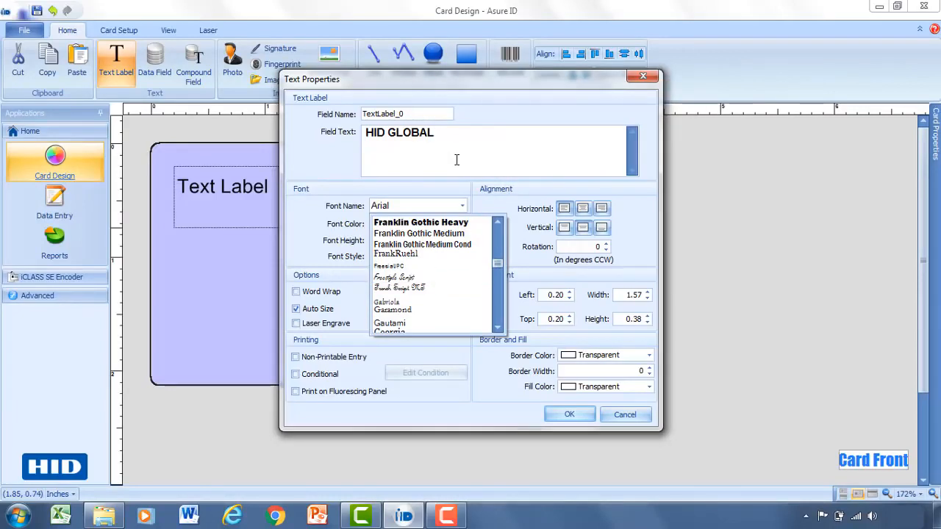
click(456, 160)
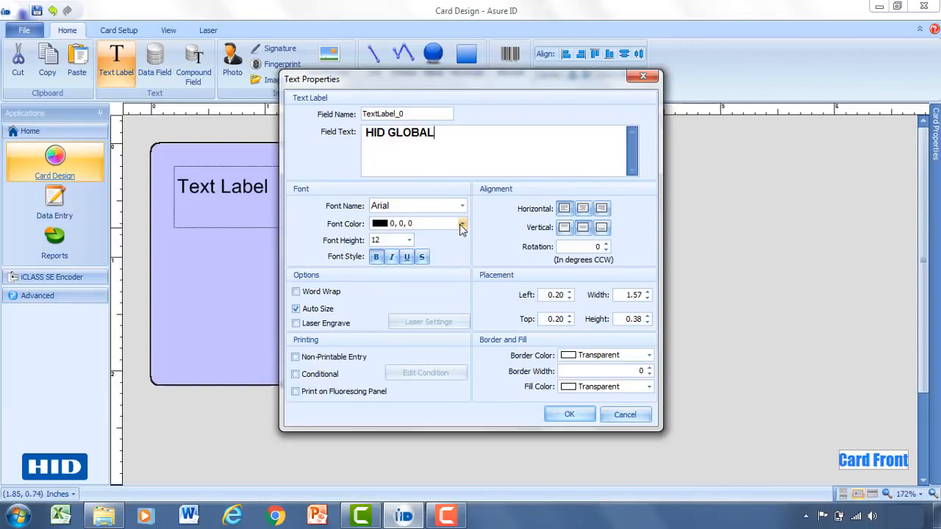
Step: Set the label's font color to dark blue 0, 0, 192 and font height to 16, and move it slightly nearer the card's upper-left corner
click(462, 225)
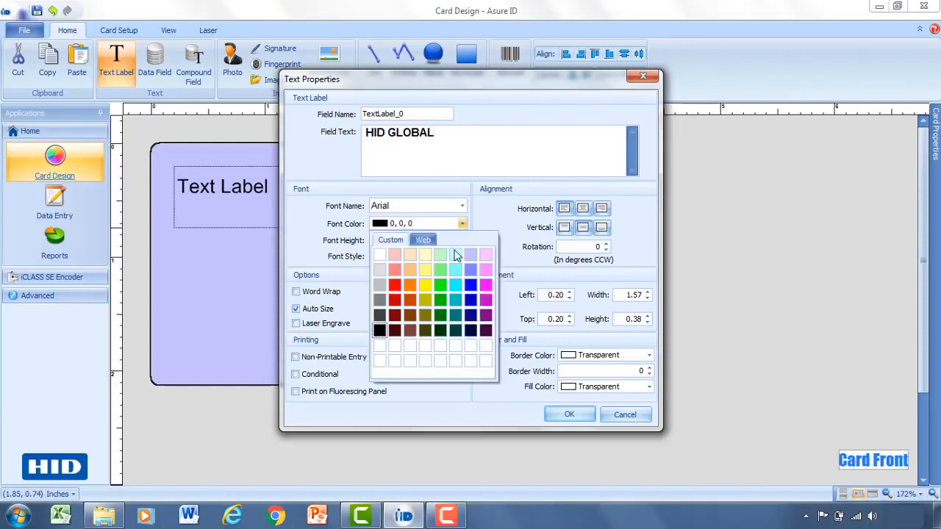
click(472, 302)
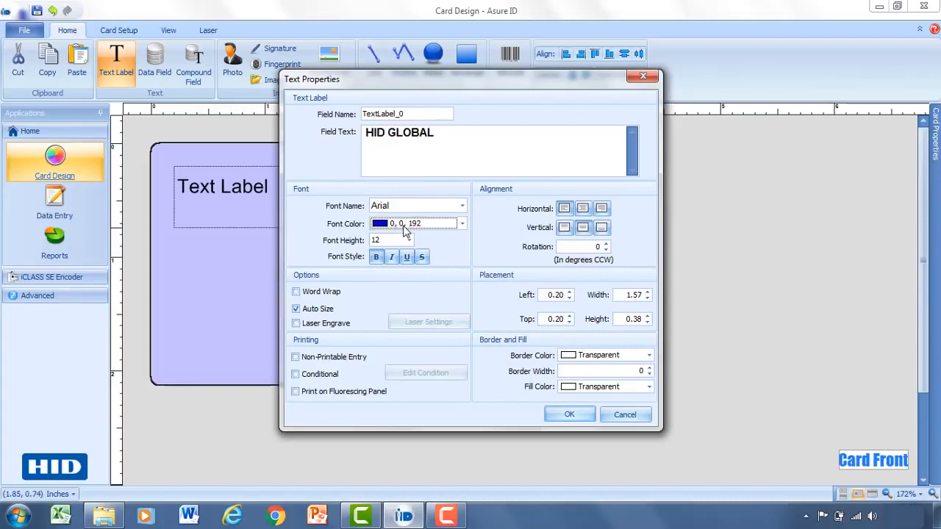
click(408, 241)
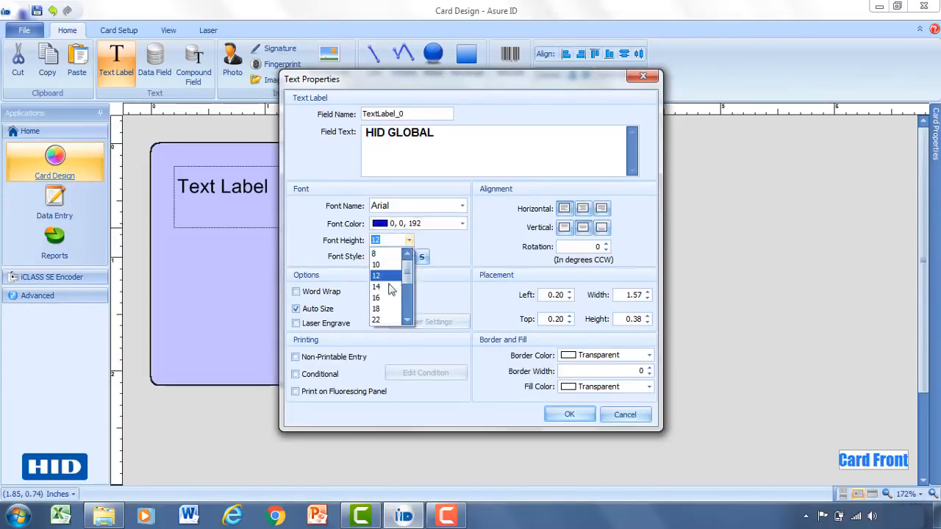
click(385, 303)
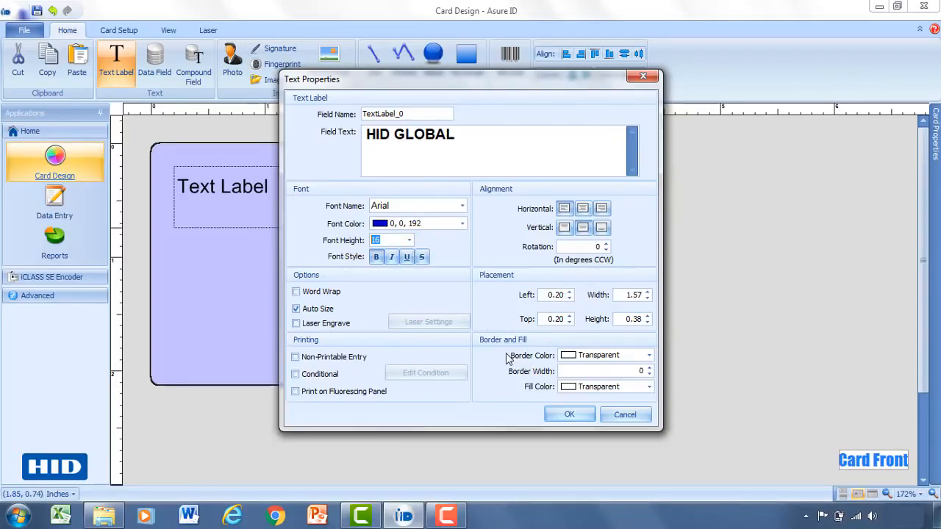
click(569, 414)
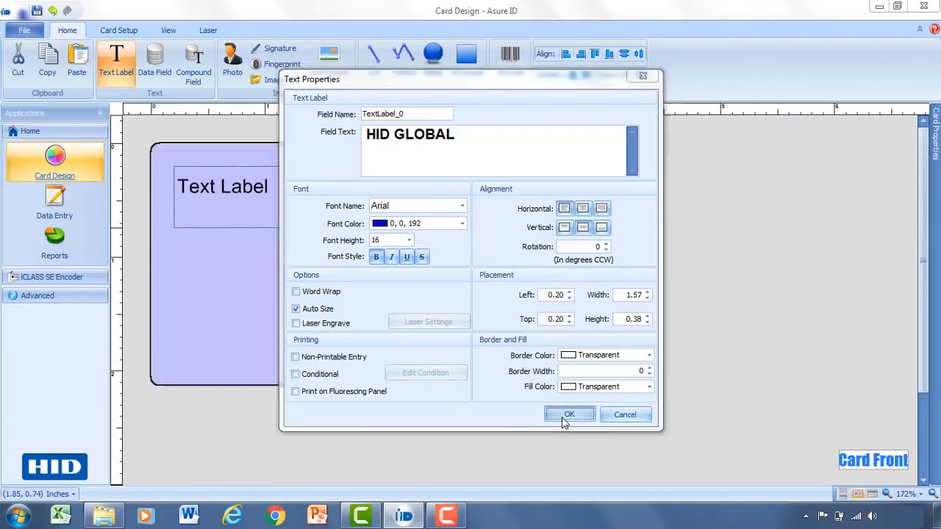
drag(290, 204, 279, 193)
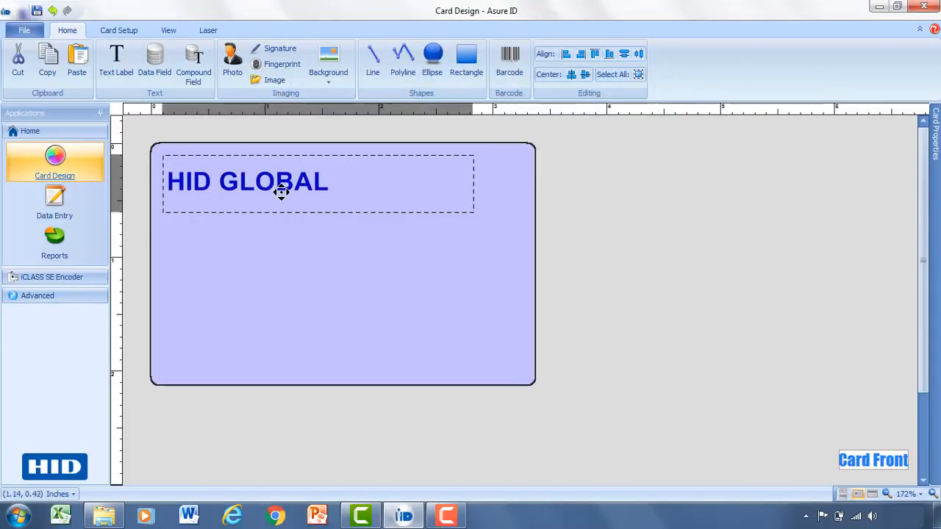
click(281, 240)
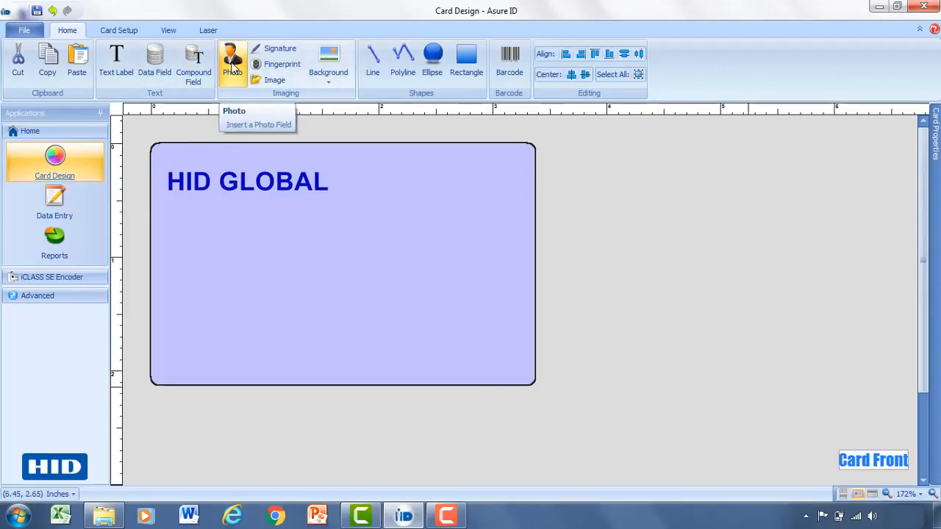
Step: Add a photo field about 1.14 by 1.40 inches on the card's right side, named EMP Photo, with format type .JPG
click(232, 65)
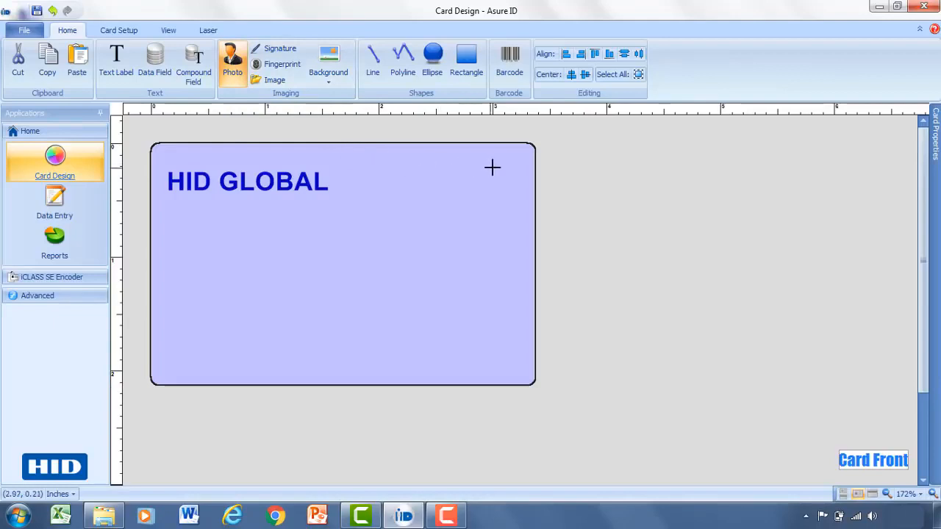
drag(505, 166, 374, 326)
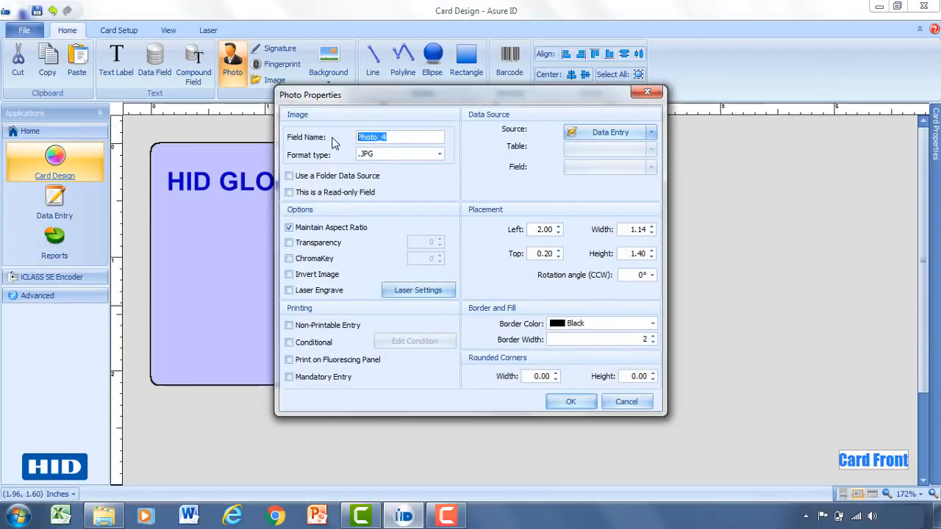
click(401, 137)
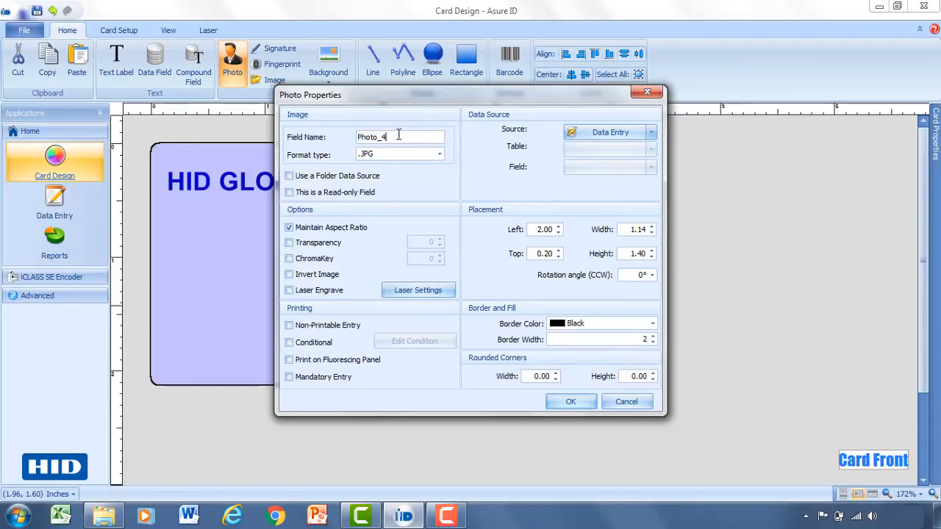
drag(405, 137, 352, 138)
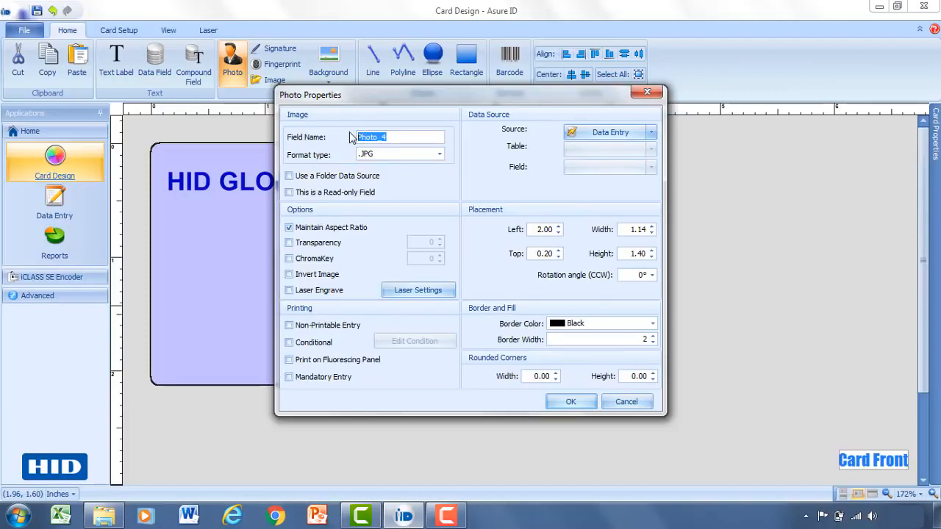
text(EMP Photo)
click(440, 155)
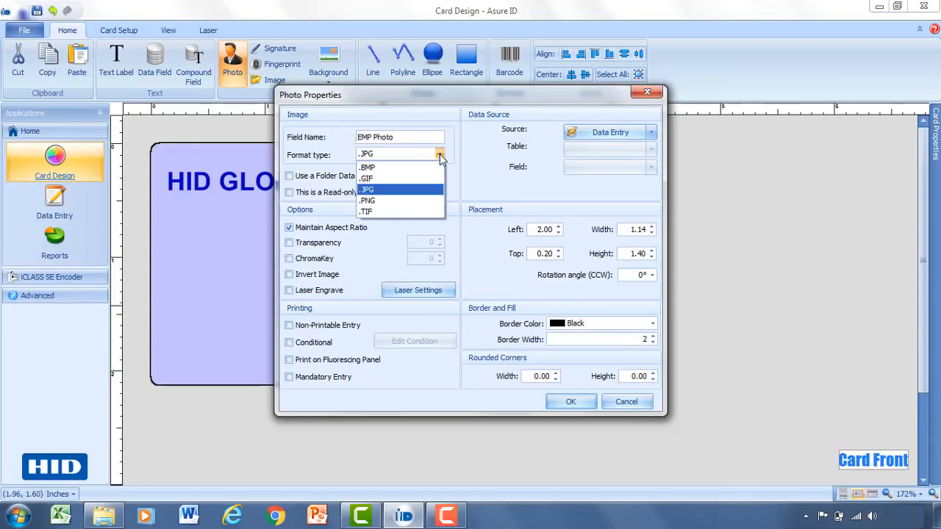
click(435, 190)
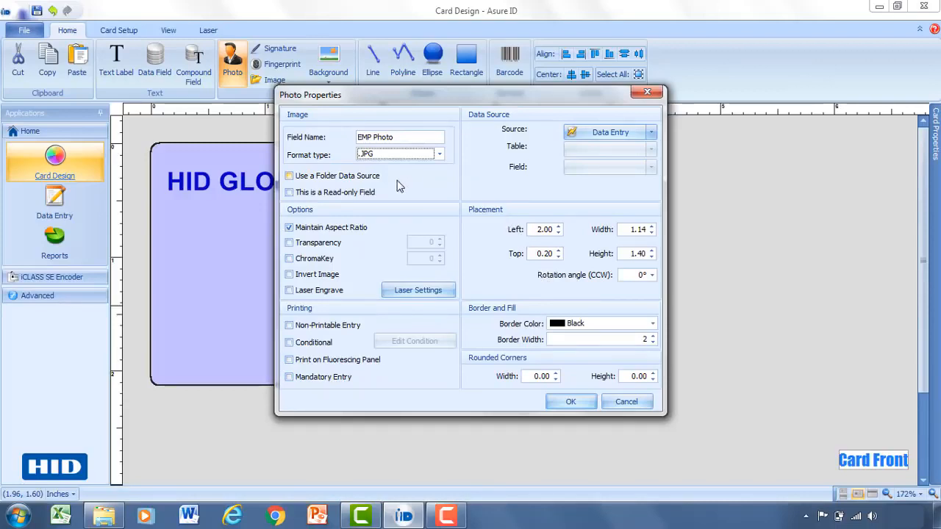
Step: Check the photo's folder data source option, leave it off, and move the accepted photo field slightly lower on the card
click(289, 176)
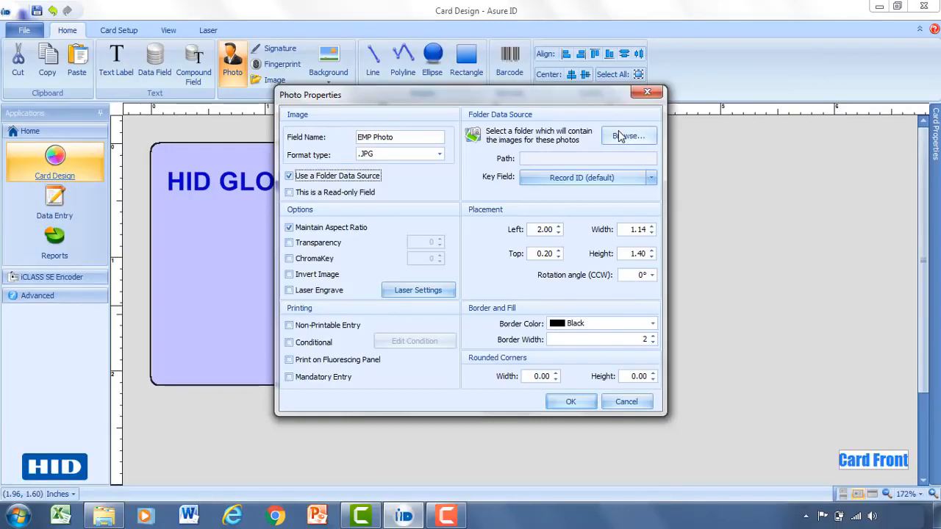
click(290, 177)
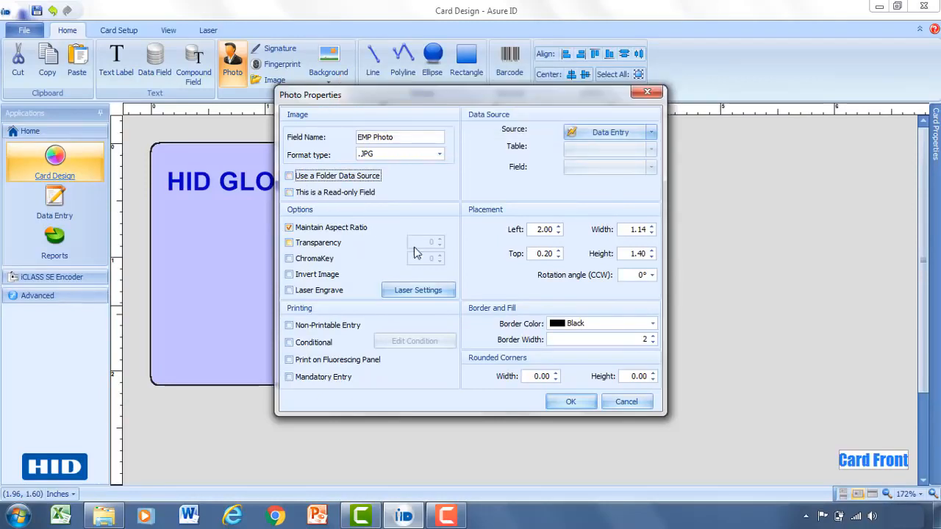
click(566, 403)
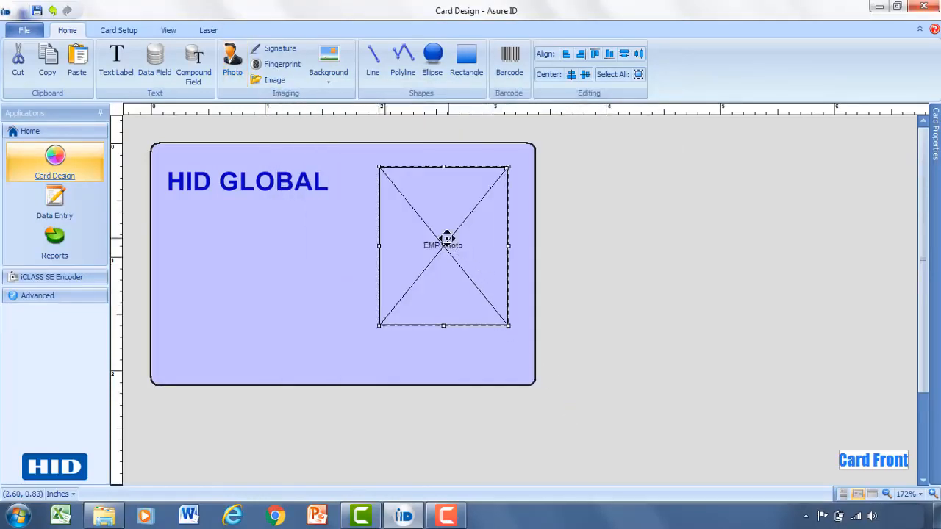
drag(446, 237, 442, 269)
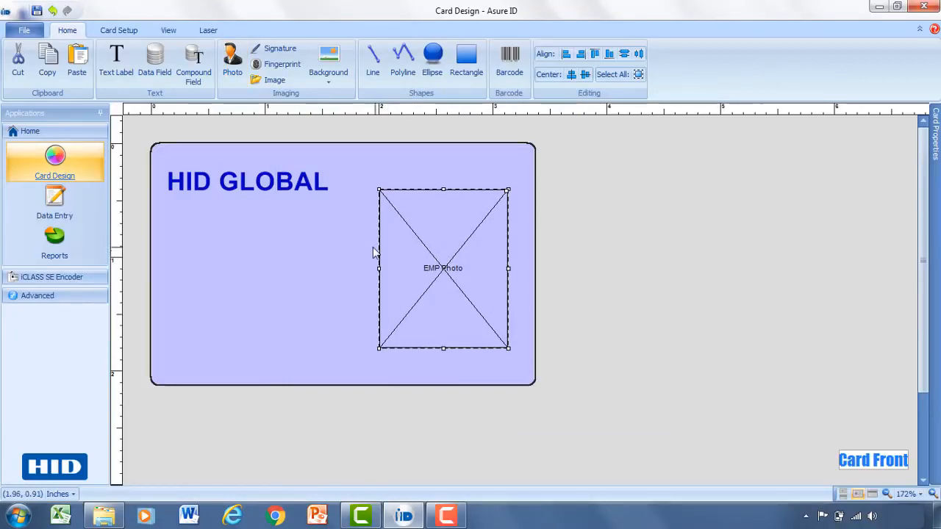
Step: Add a data field about 1.42 by 0.20 inches below HID GLOBAL, named First Name, and move it slightly toward the card's left edge
click(155, 62)
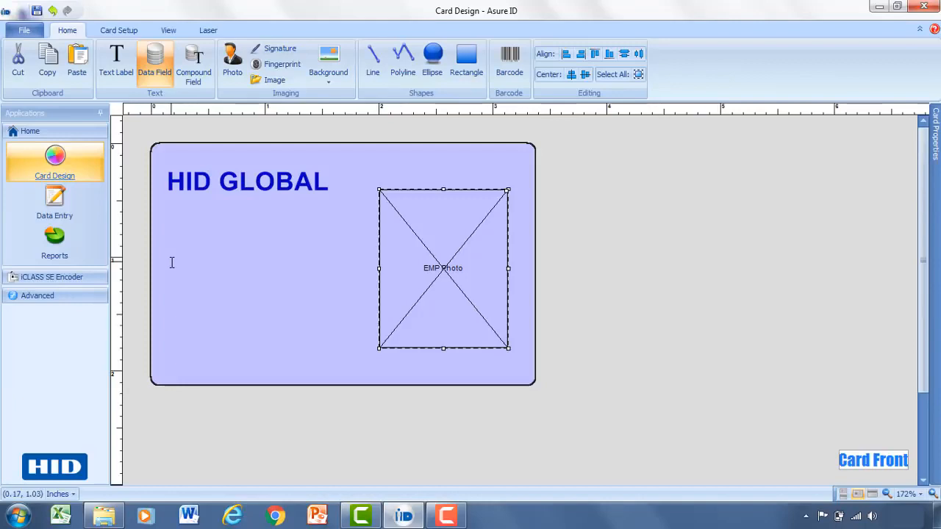
drag(174, 257, 337, 280)
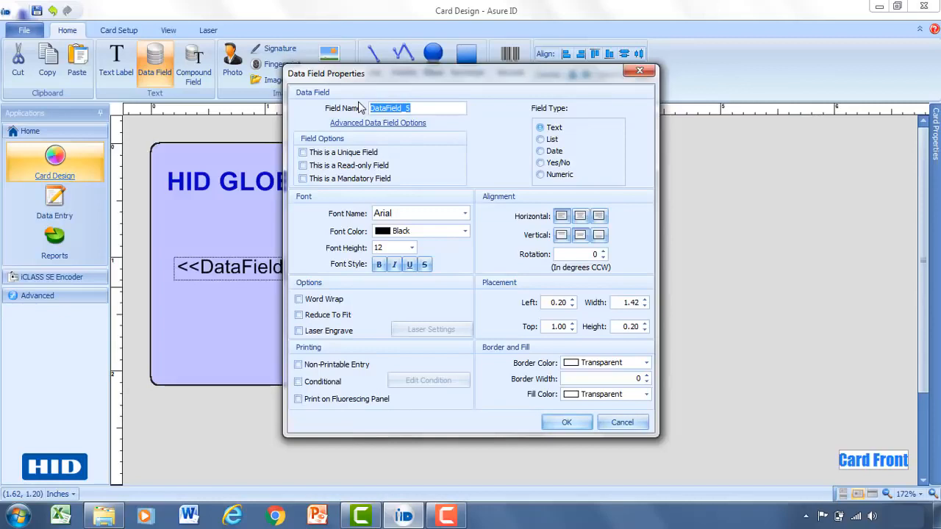
text(F)
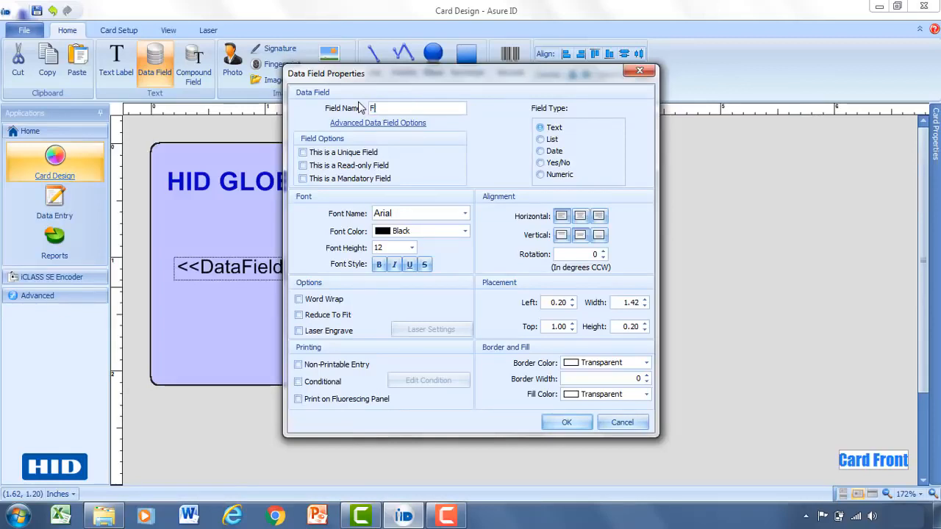
text(irst Name)
click(563, 422)
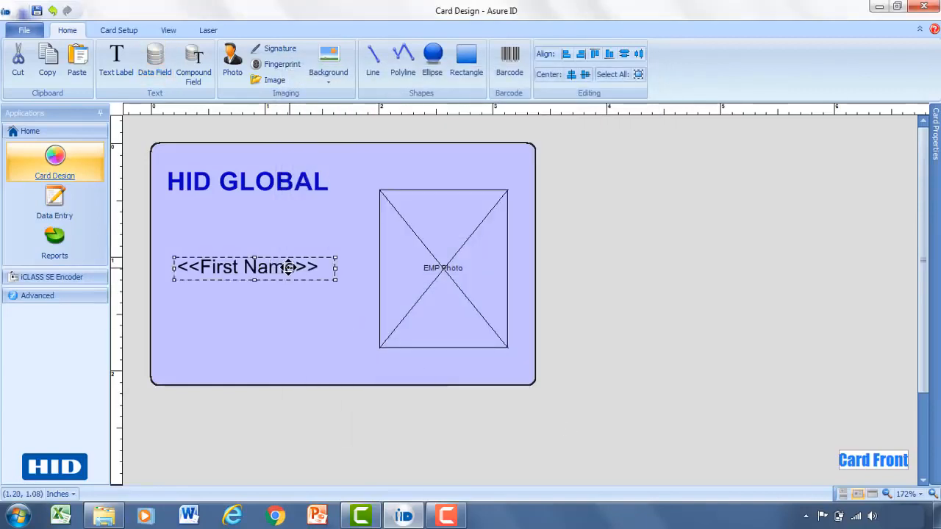
drag(290, 267, 278, 268)
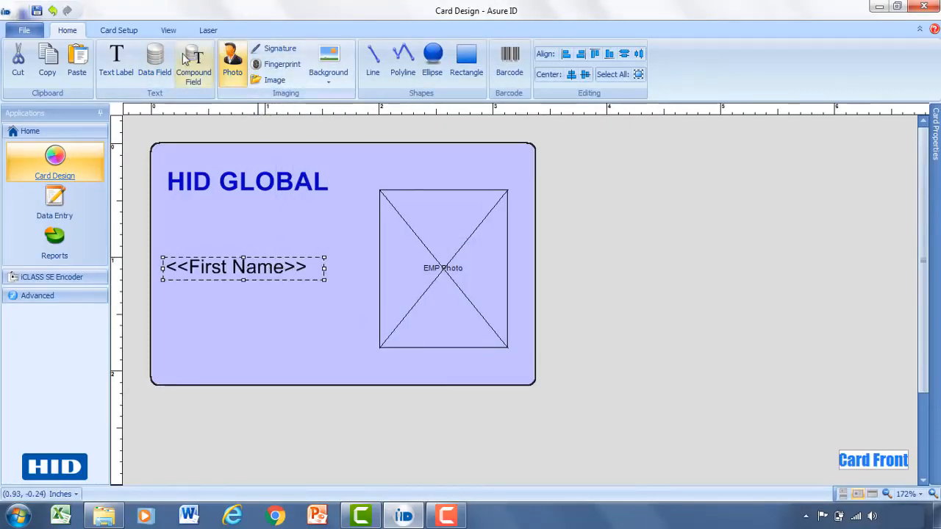
Step: Add a data field about 1.52 by 0.24 inches directly below the First Name field and name it Last Name
click(161, 64)
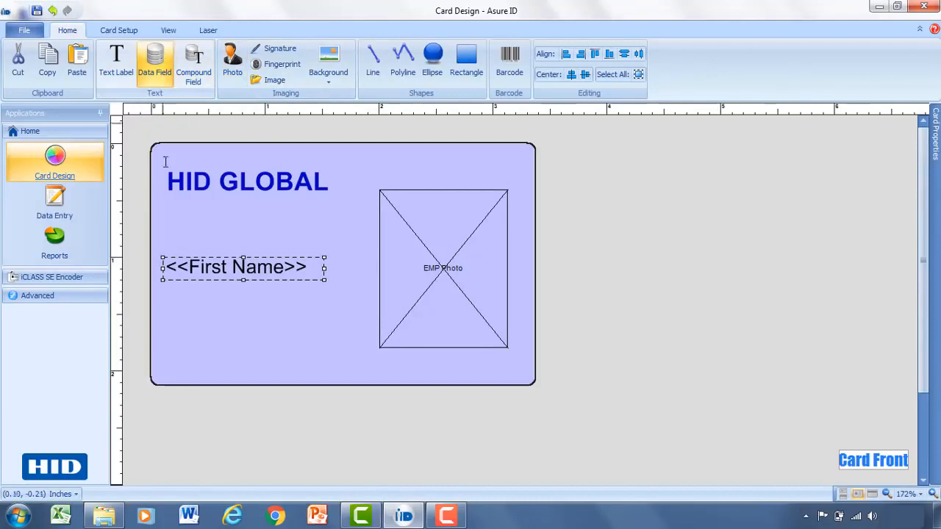
drag(163, 292, 338, 319)
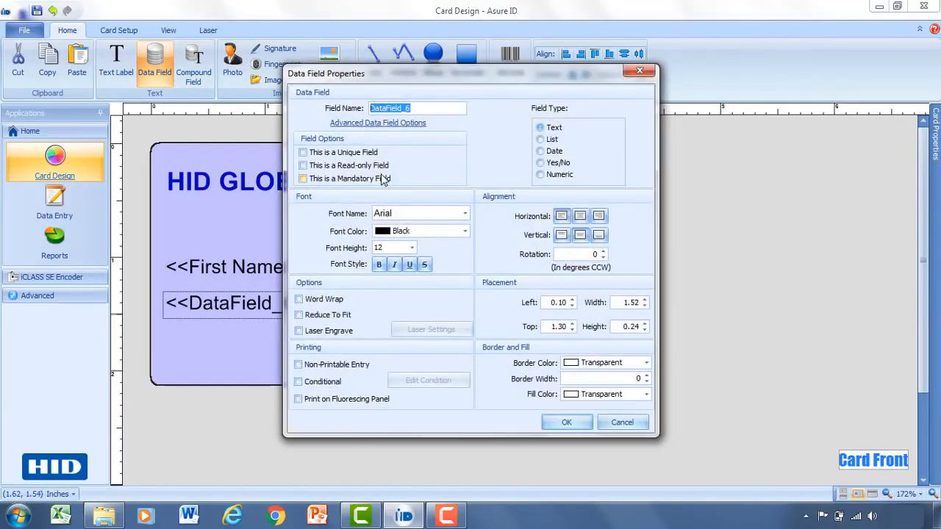
drag(415, 110, 363, 109)
text(Last)
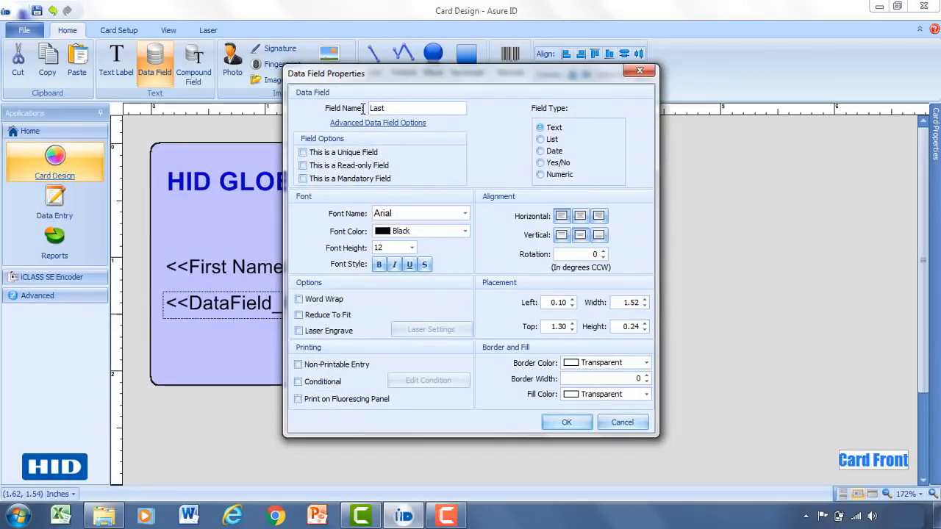
text( Name)
click(566, 424)
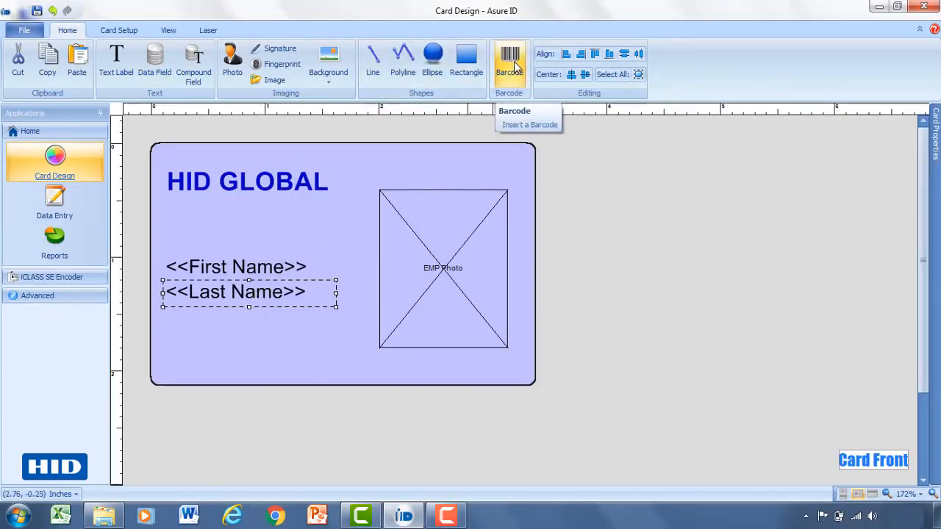
Step: Insert a barcode about 1.48 by 0.37 inches below the Last Name field and name it Barcode_ID
click(515, 63)
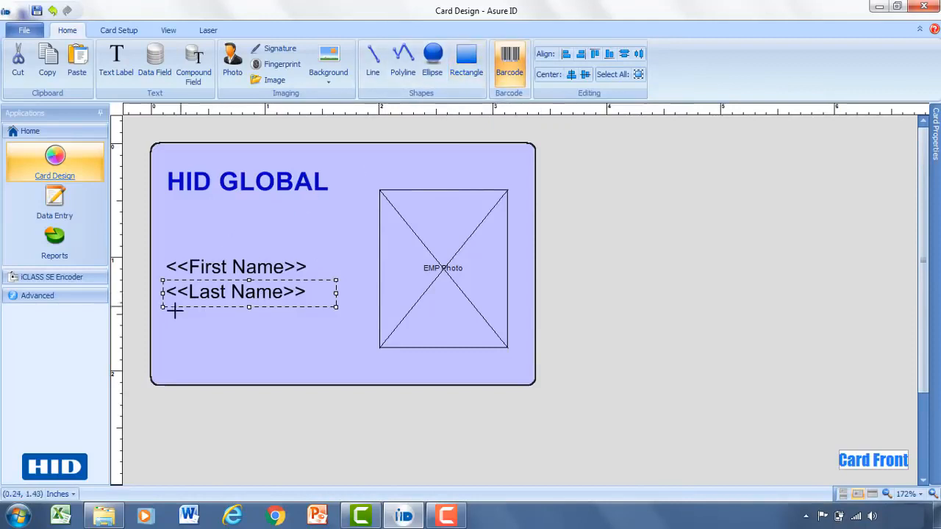
drag(163, 326, 330, 371)
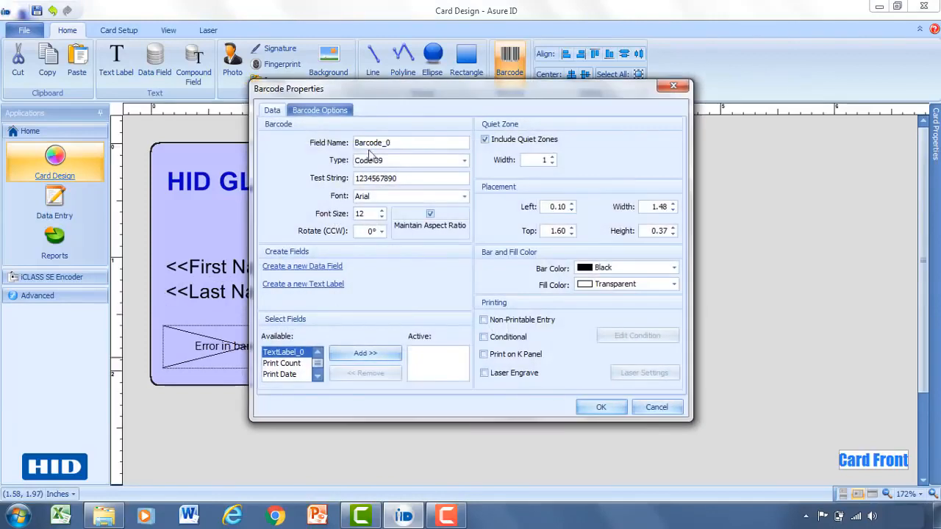
drag(408, 142, 343, 138)
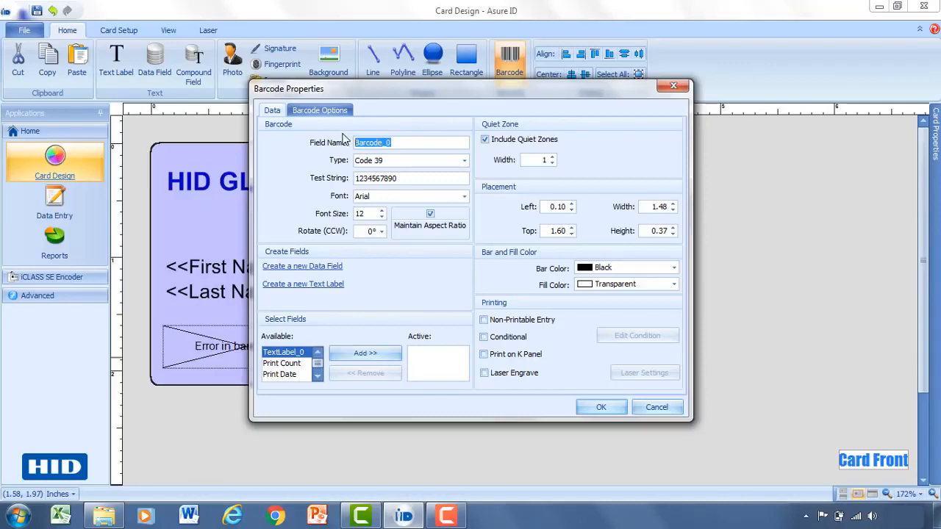
text(Barcode)
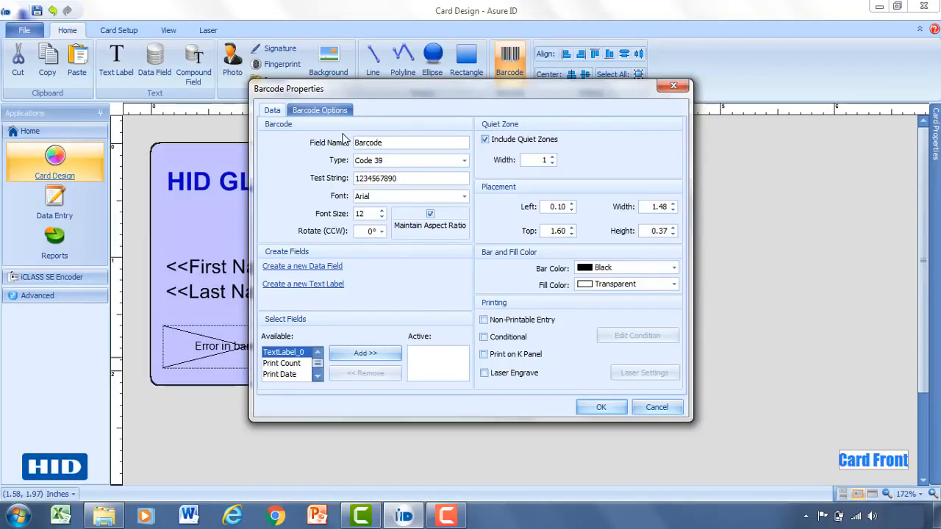
text(_ID)
Step: Review the linear barcode options and the list of available barcode types, keeping Code 39
click(318, 112)
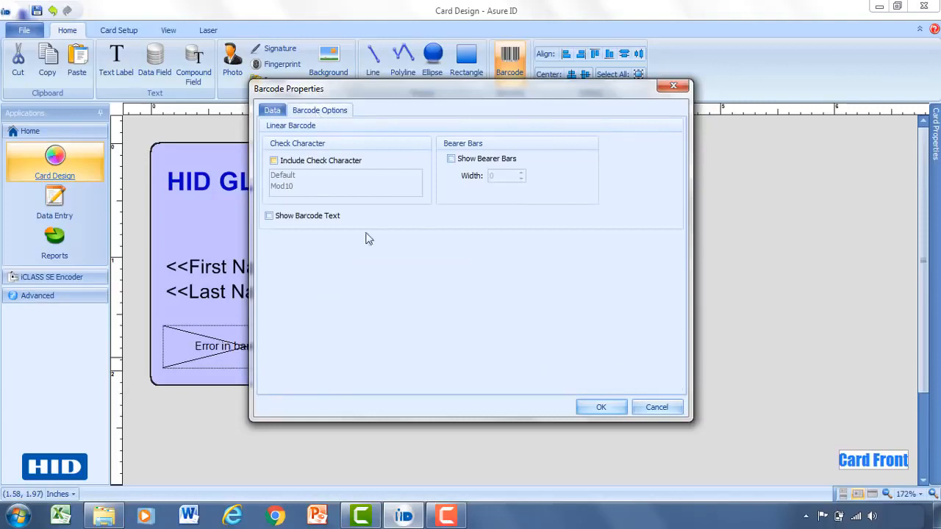
click(279, 111)
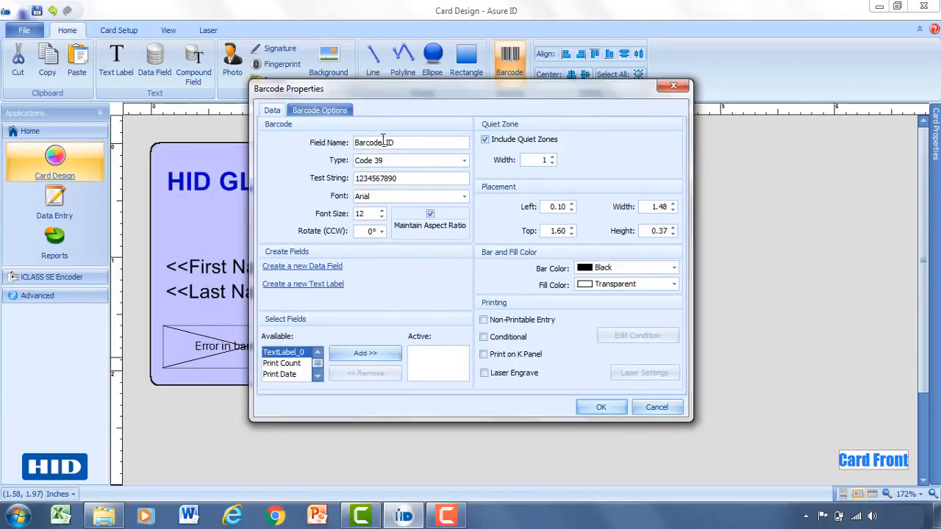
click(464, 161)
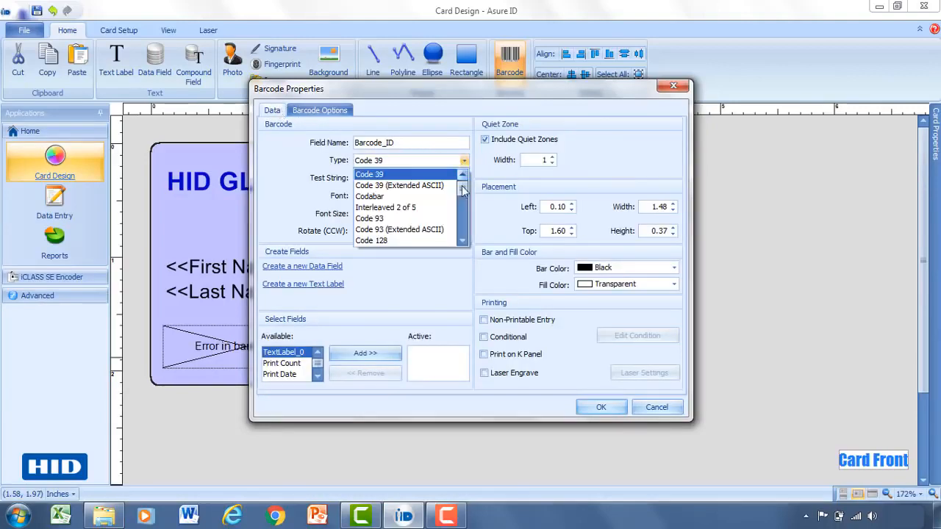
scroll(463, 200, down, 1)
drag(463, 200, 462, 231)
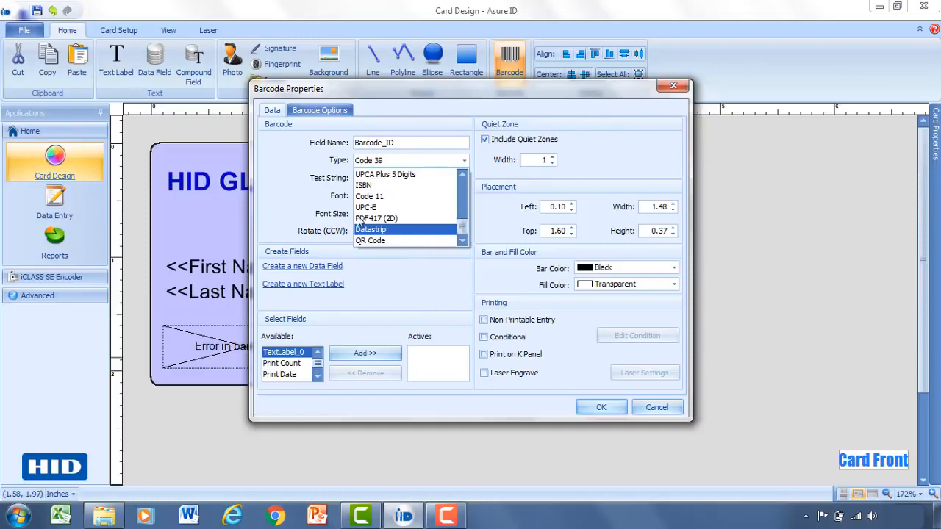
click(288, 167)
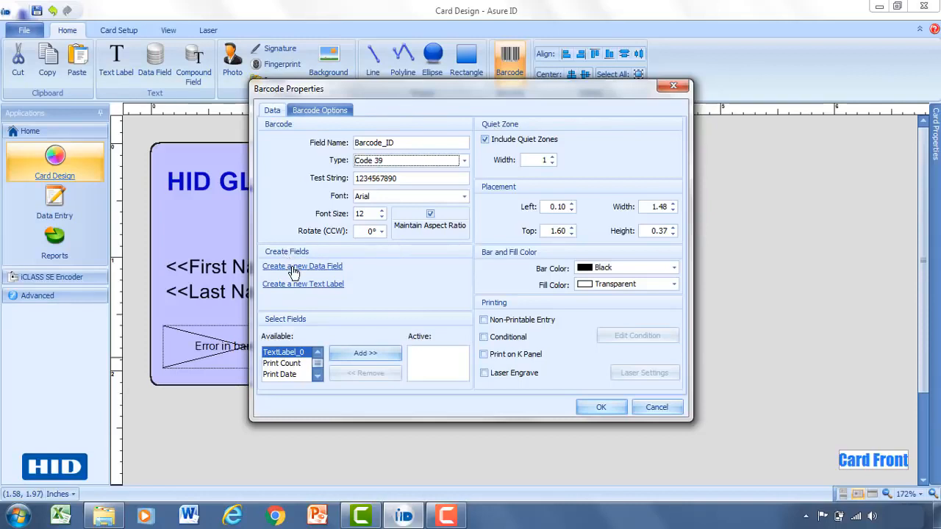
Step: Create a new data field for the barcode named Employee Number with the Numeric field type
click(292, 269)
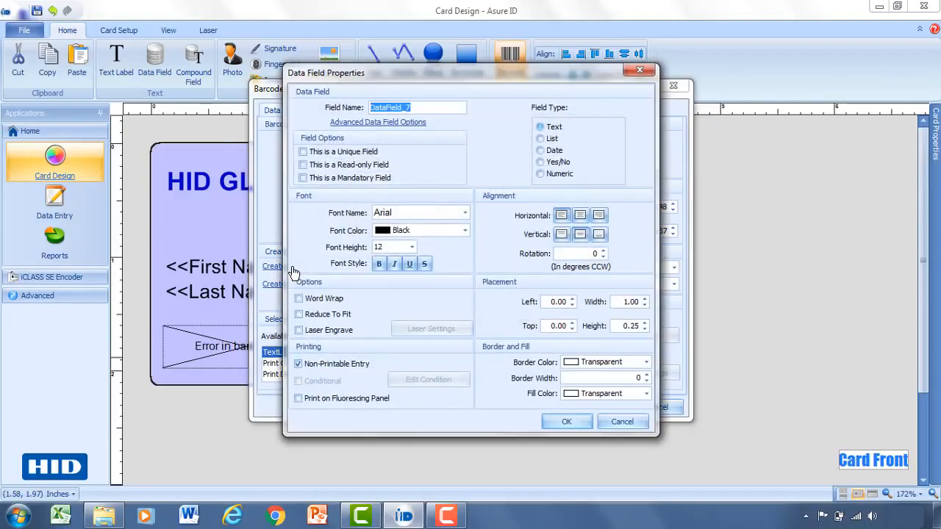
drag(410, 107, 355, 106)
text(Employee)
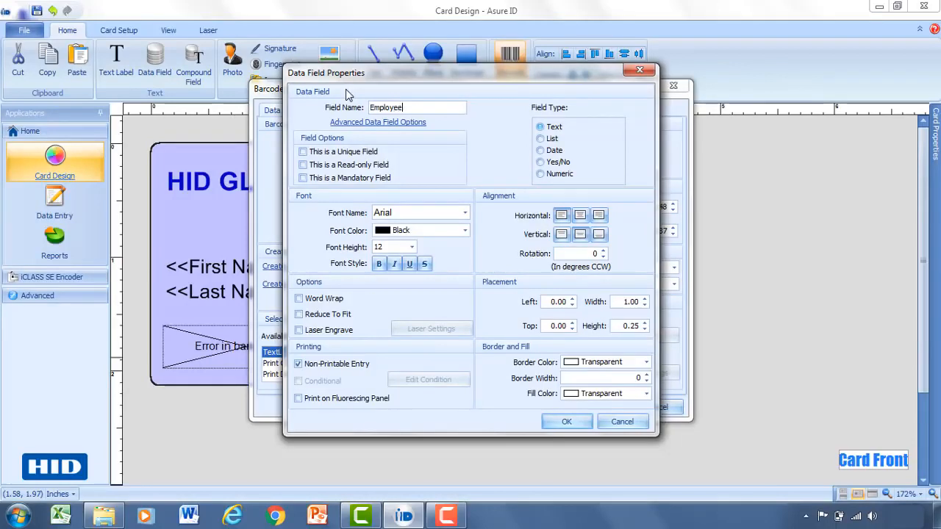
text( Number)
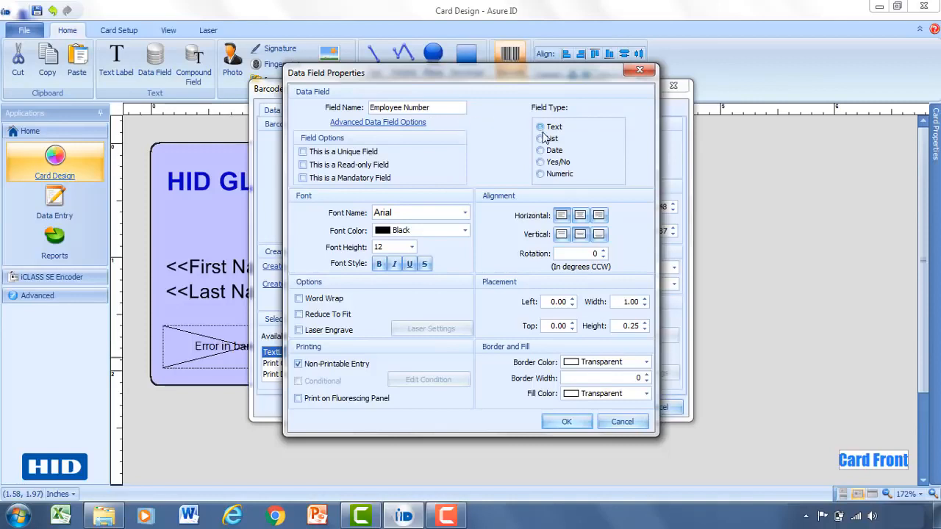
click(555, 177)
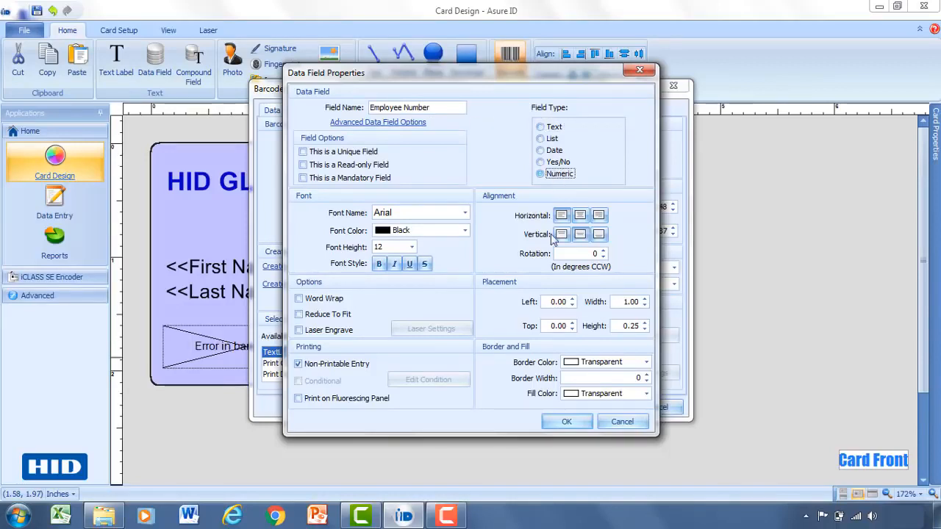
click(560, 423)
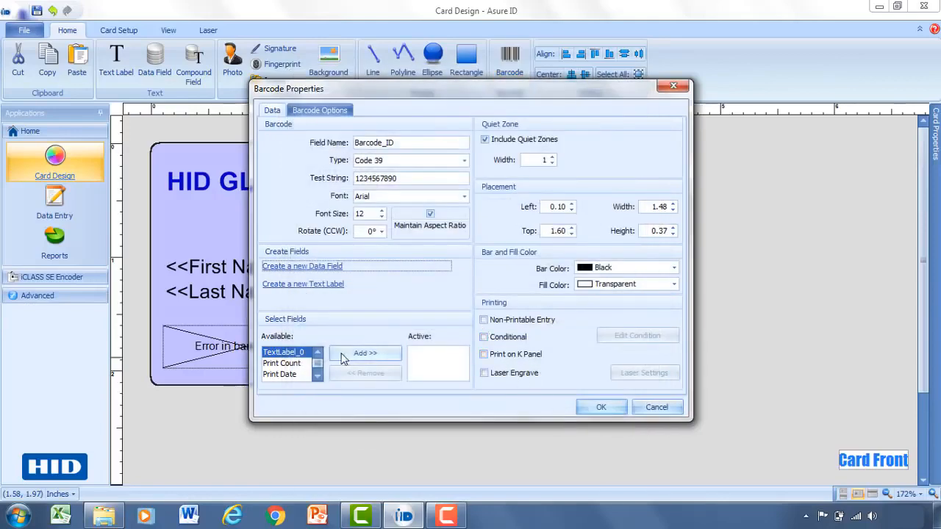
Step: Add the Employee Number field to the barcode's active fields
click(318, 376)
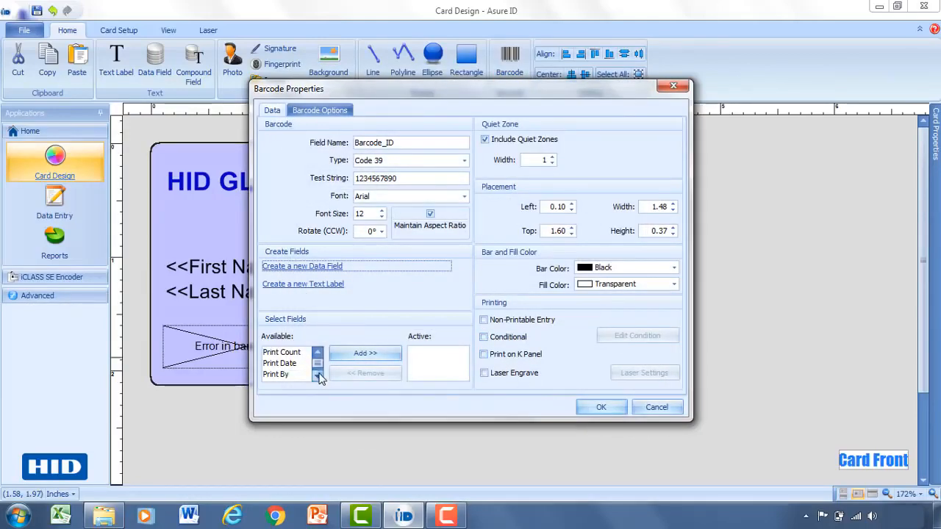
click(319, 376)
click(318, 376)
click(319, 376)
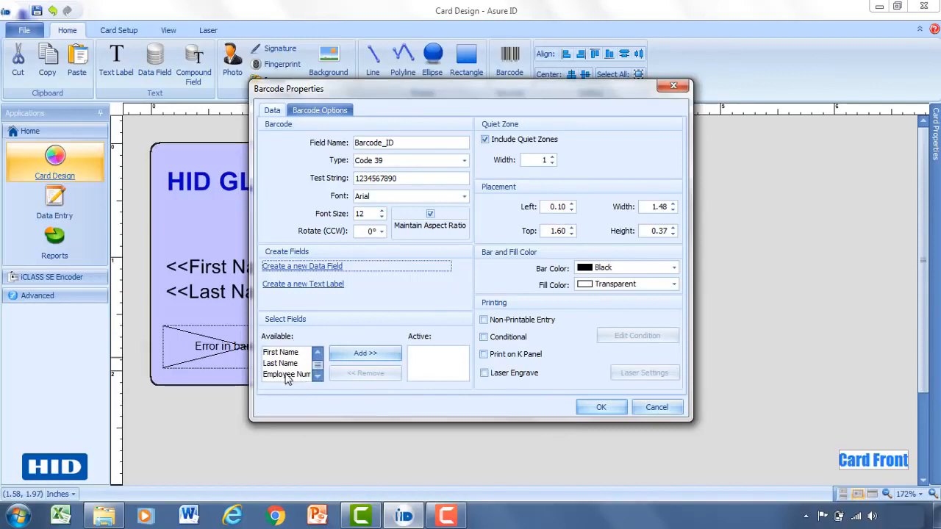
click(282, 373)
click(364, 354)
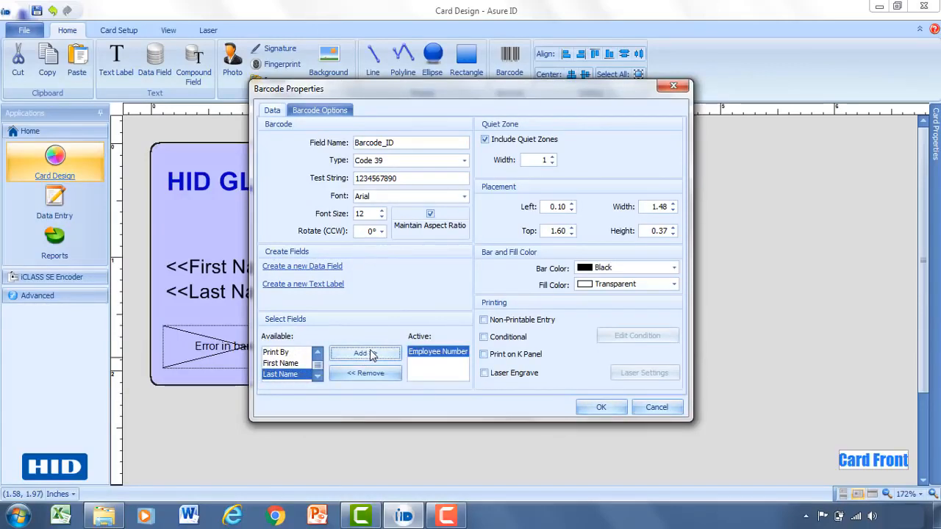
Step: Apply the Barcode_ID properties and deselect the barcode on the card
click(602, 409)
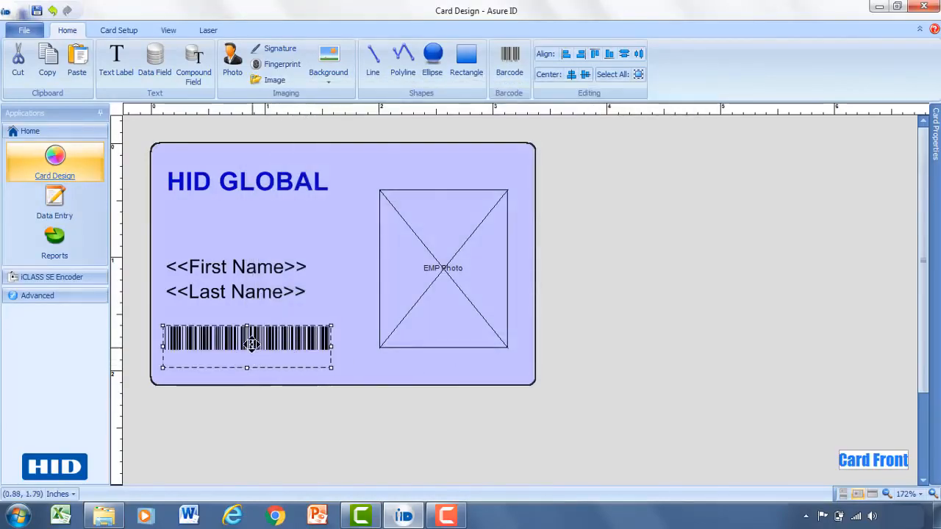
click(342, 348)
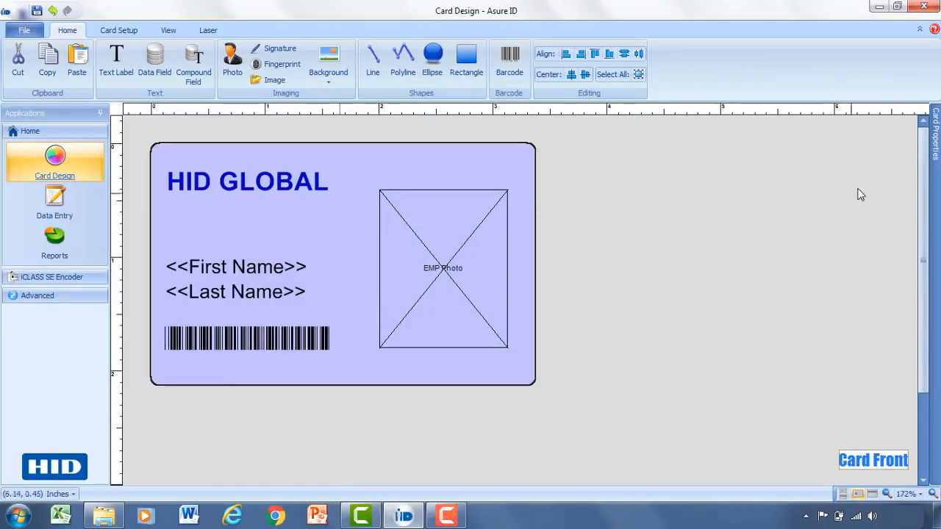
Step: Keep the Card Properties field list displayed and locate the EMP Photo, First Name and Last Name fields on the card
mouse_move(936, 125)
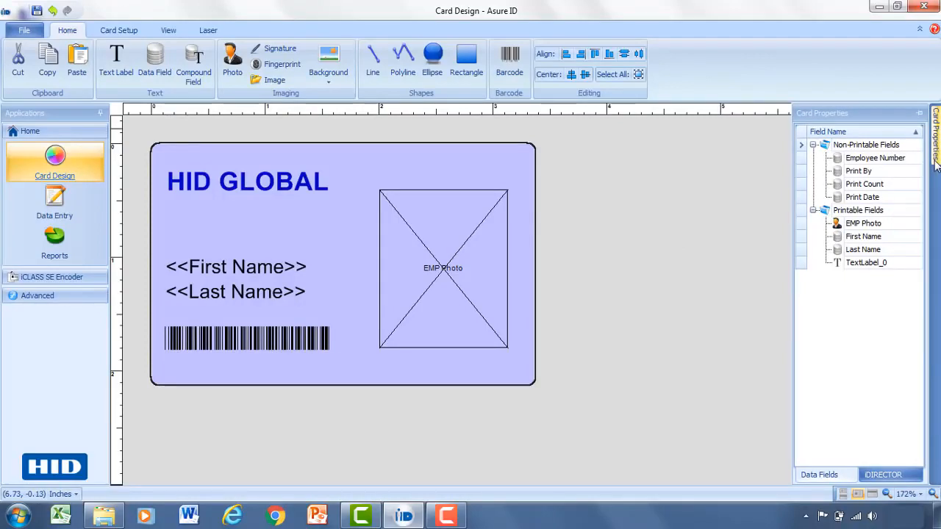
click(921, 114)
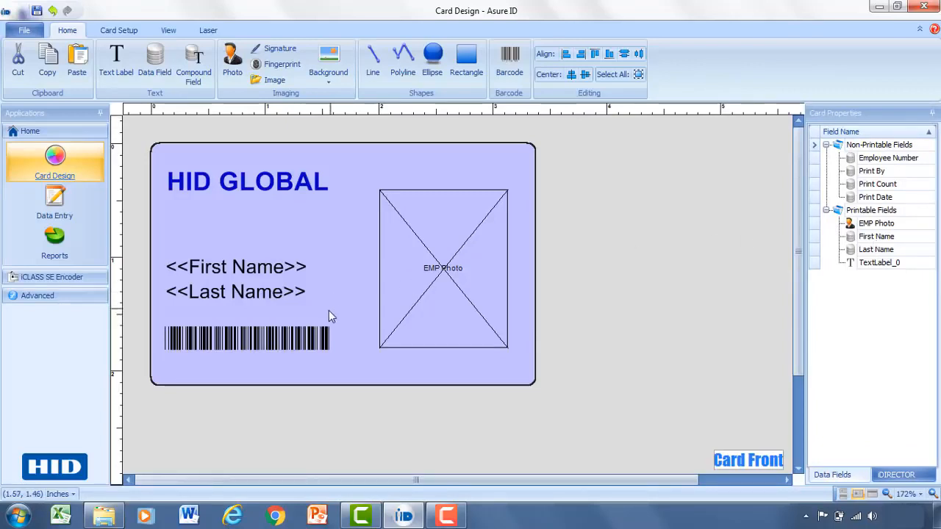
click(877, 224)
click(877, 237)
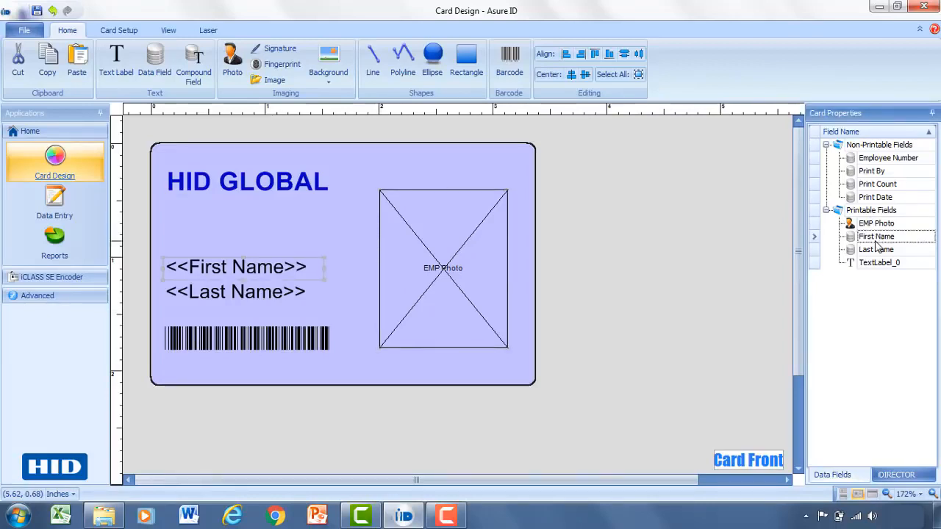
click(876, 251)
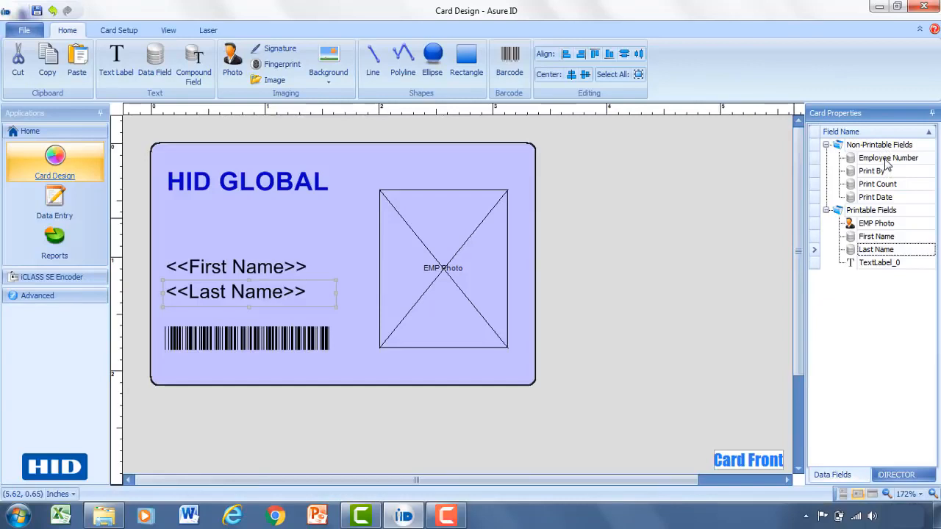
Step: Try the Employee Number field as a printable field on the card and return it to the non-printable fields
drag(886, 164, 877, 214)
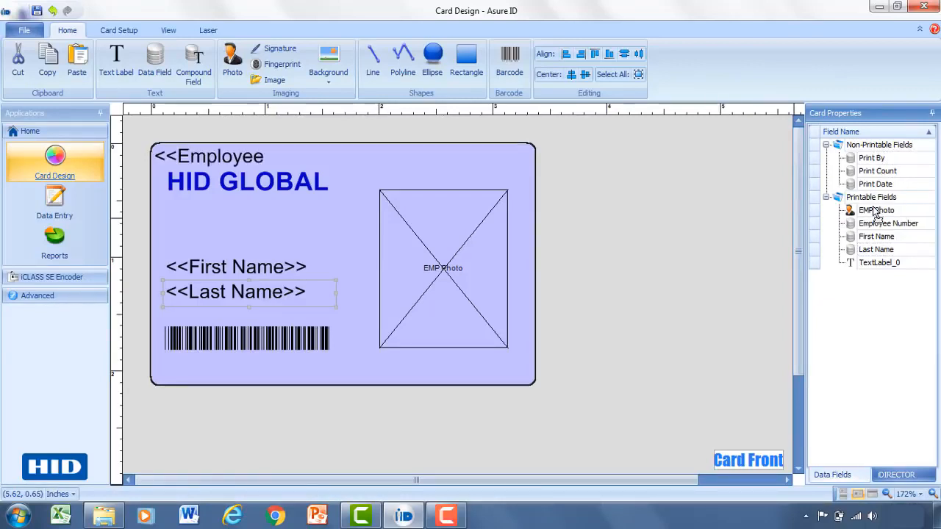
click(214, 156)
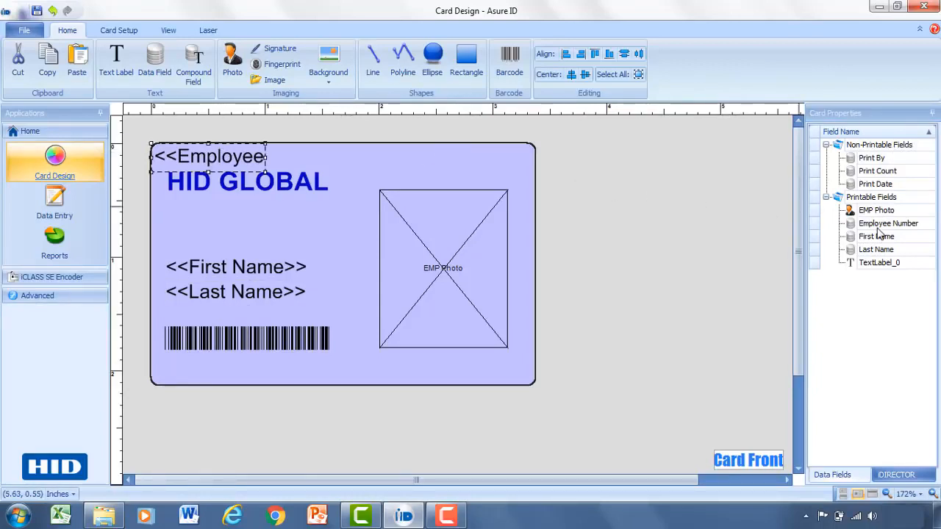
drag(879, 225, 885, 151)
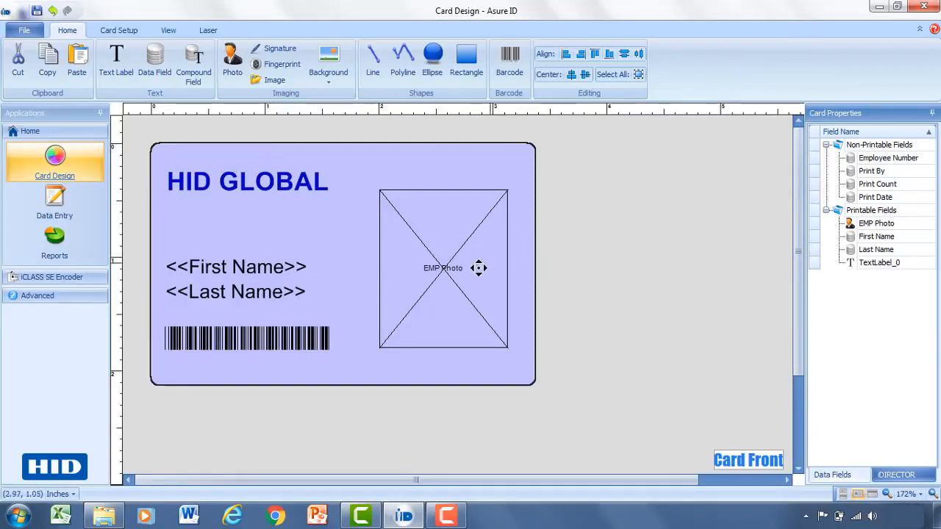
Step: Move the employee photo up and insert a compound field of about 1.50 by 0.28 inches below it, named Full Name
drag(451, 284, 456, 264)
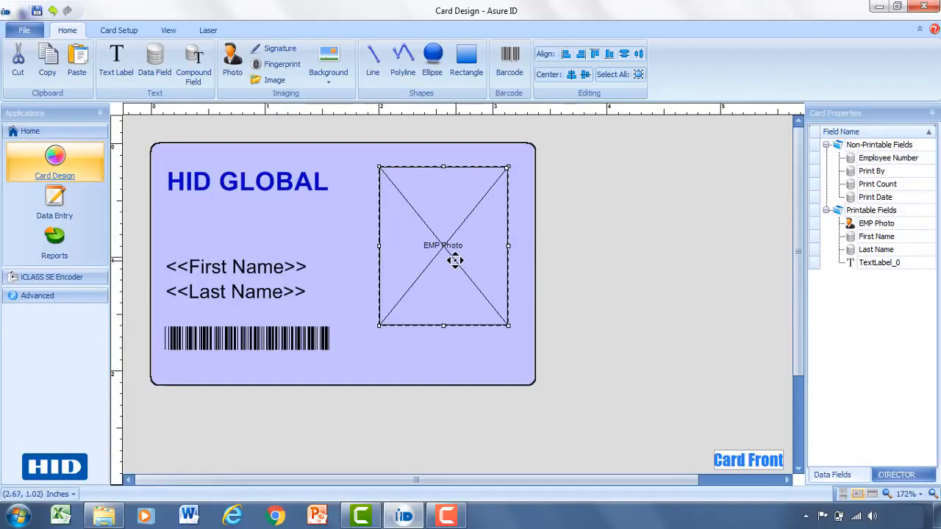
click(192, 64)
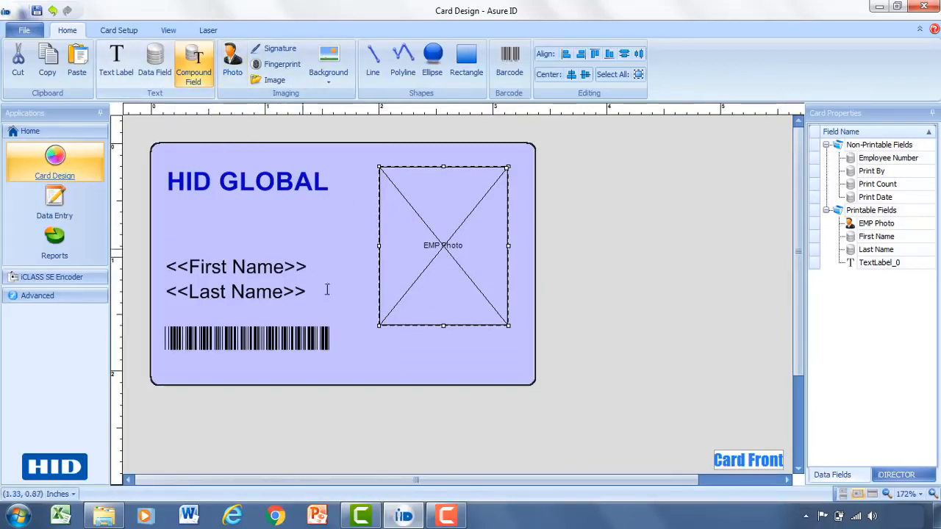
click(357, 337)
drag(438, 372, 528, 370)
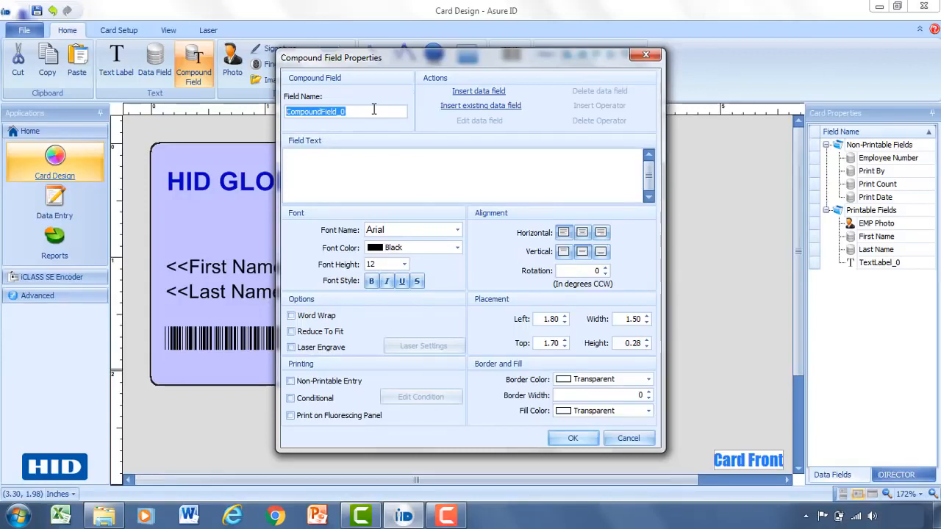
text(Fu)
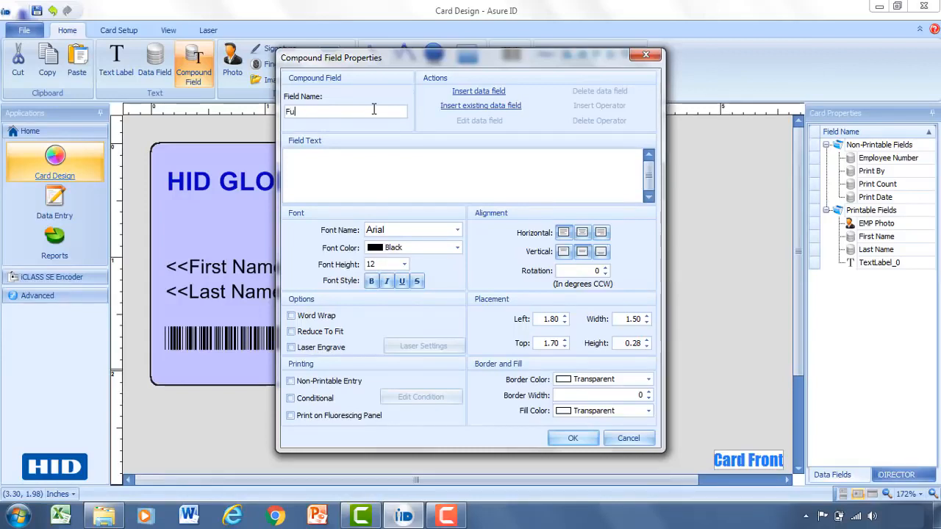
text(ll Name)
Step: Insert the existing First Name data field into the Full Name field text, keeping its default clone settings
click(485, 107)
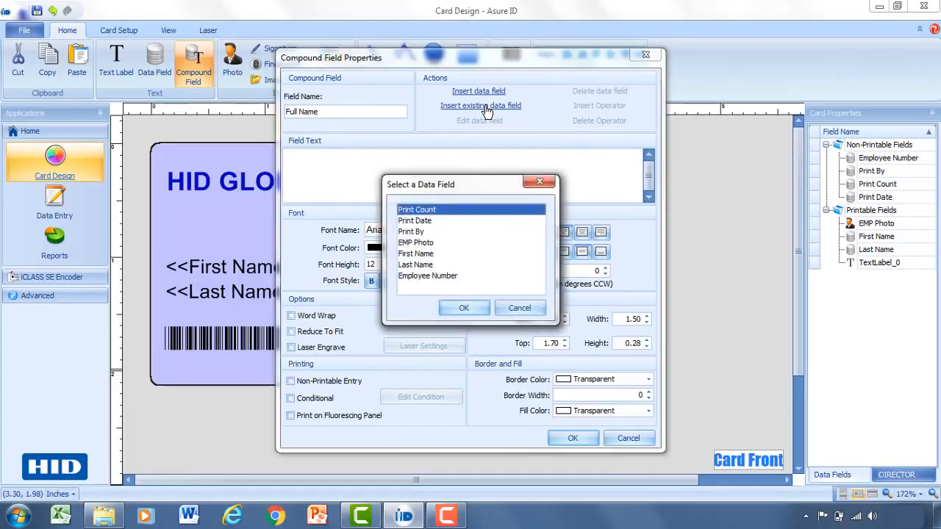
click(425, 257)
click(457, 308)
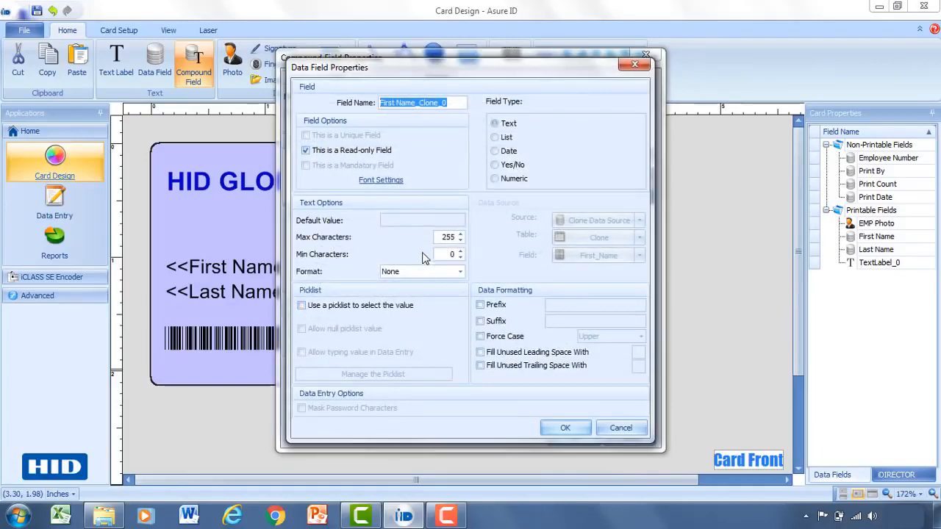
click(565, 428)
click(443, 158)
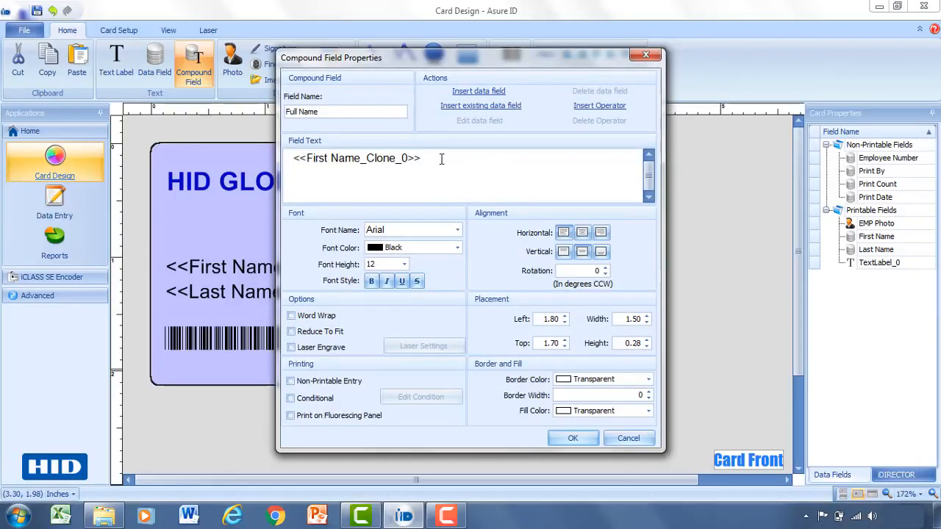
Step: Add the existing Last Name data field after the first name, separated by a space, and apply the compound field
click(468, 111)
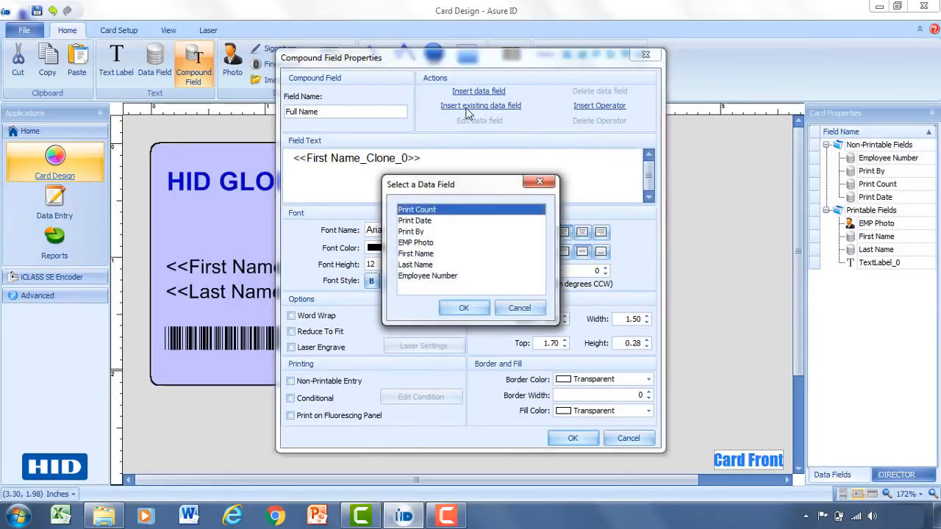
click(425, 265)
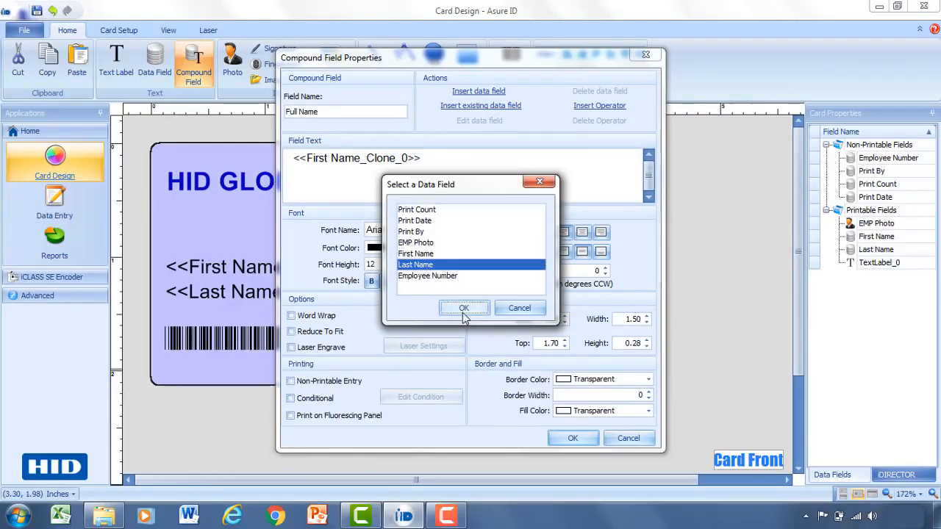
click(463, 309)
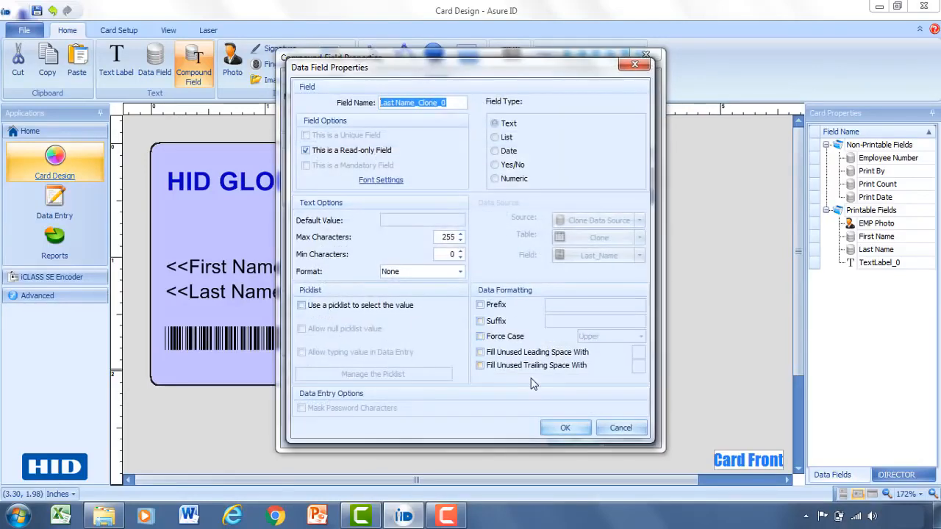
click(559, 428)
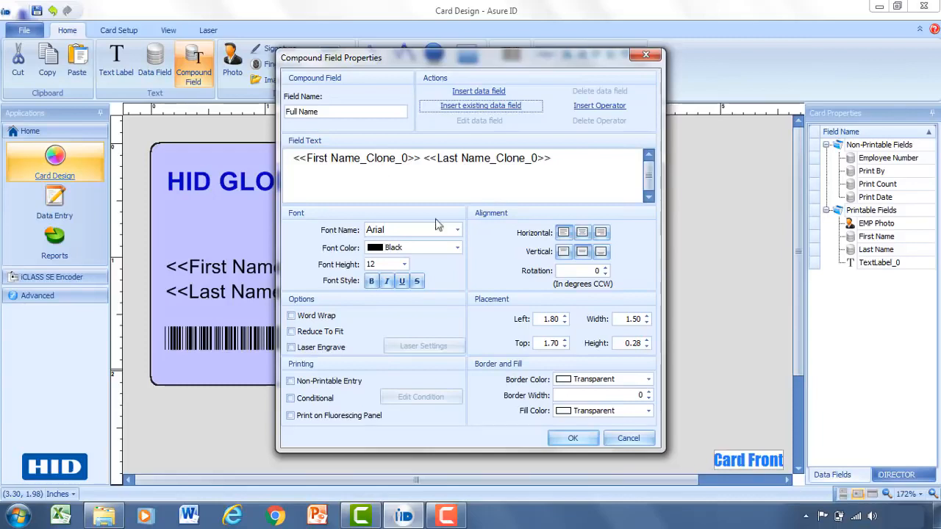
click(572, 438)
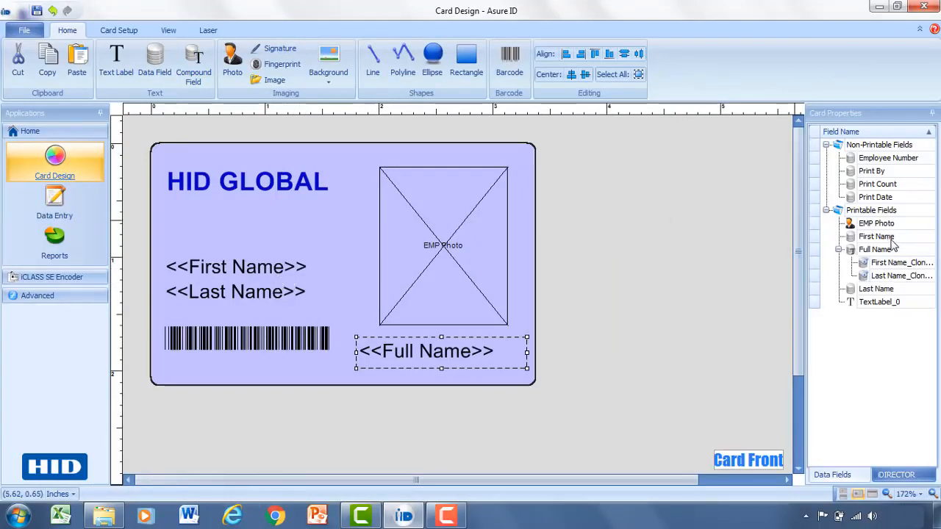
Step: Make the First Name and Last Name fields non-printable and move the Full Name field into their place above the barcode
drag(890, 237, 894, 163)
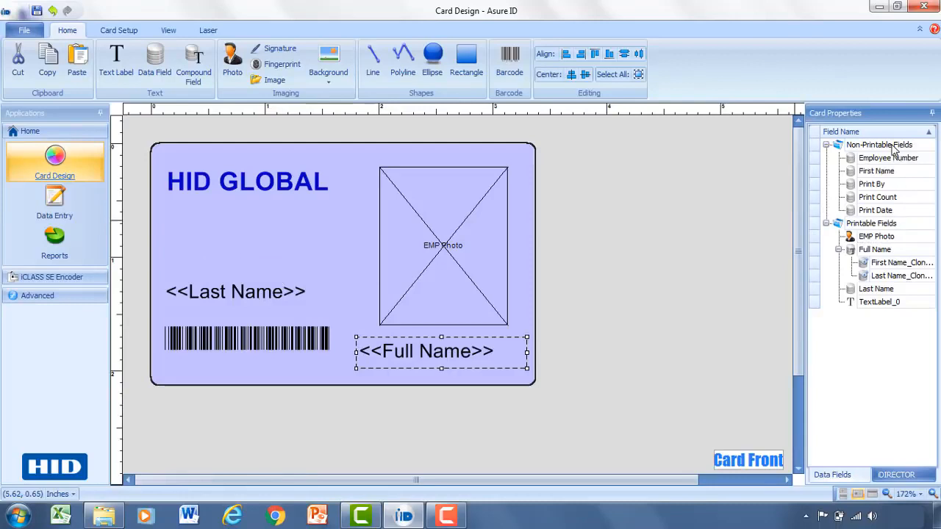
drag(872, 294, 877, 169)
drag(420, 343, 233, 283)
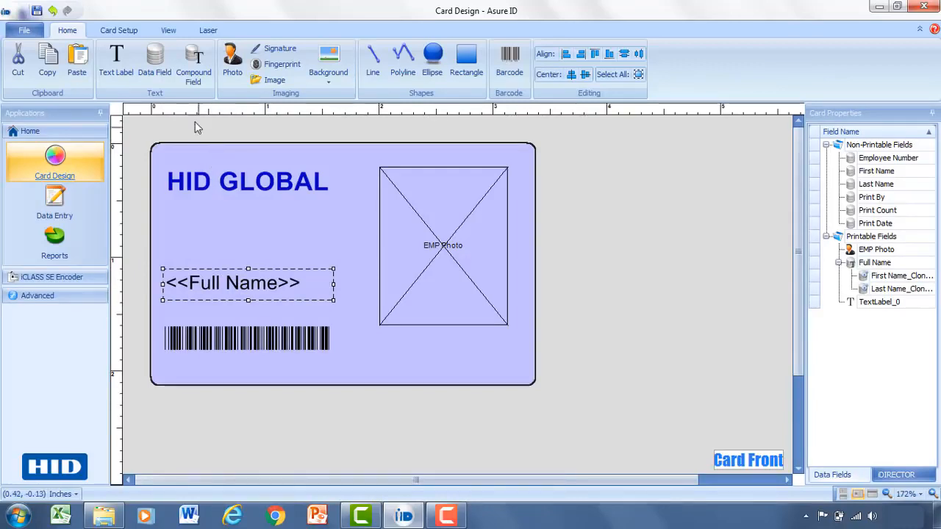
Step: Insert a data field of about 0.47 by 0.27 inches at the barcode's left end and name it Department
click(161, 76)
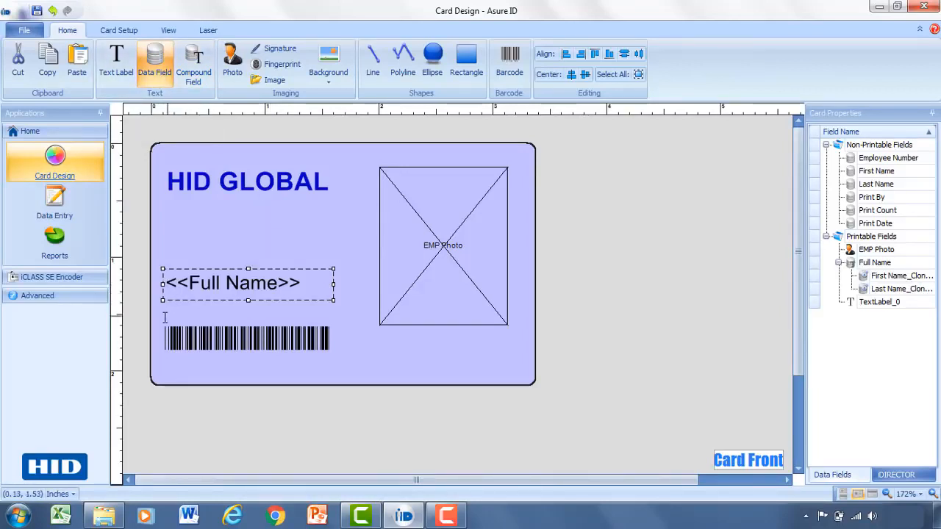
drag(152, 315, 205, 345)
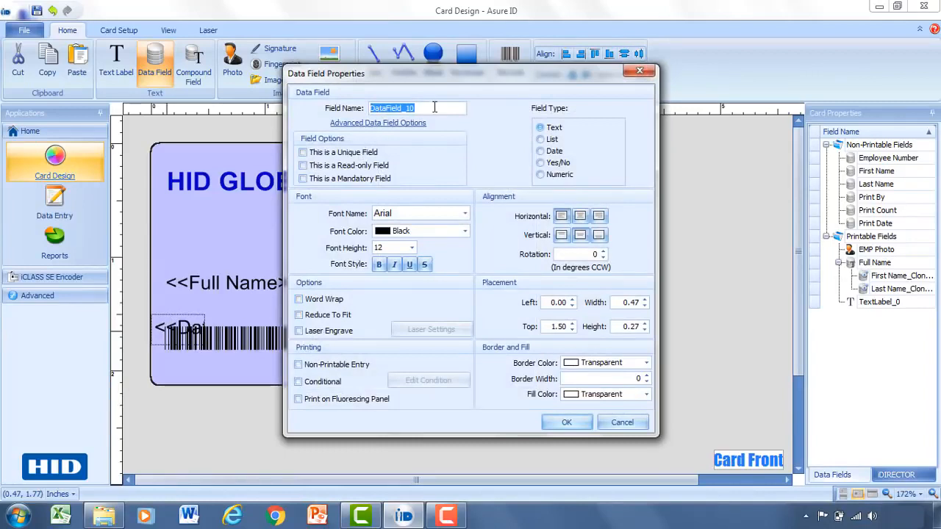
text(Depart)
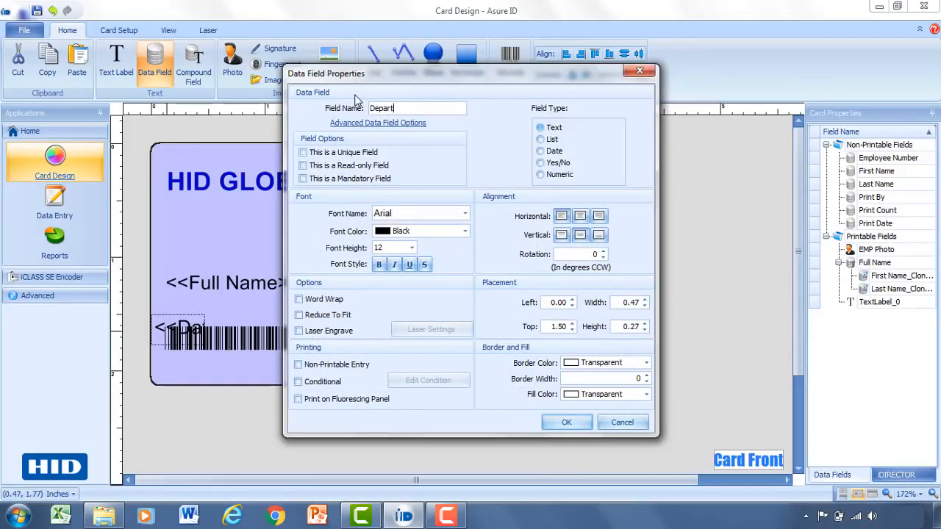
text(ment)
Step: Enable a picklist for selecting the Department value and open its item list for editing
click(360, 125)
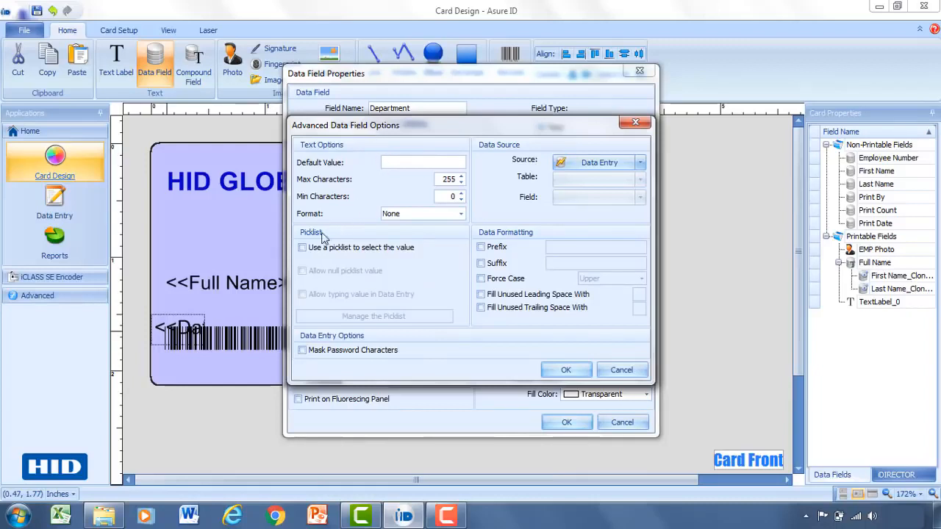
click(302, 248)
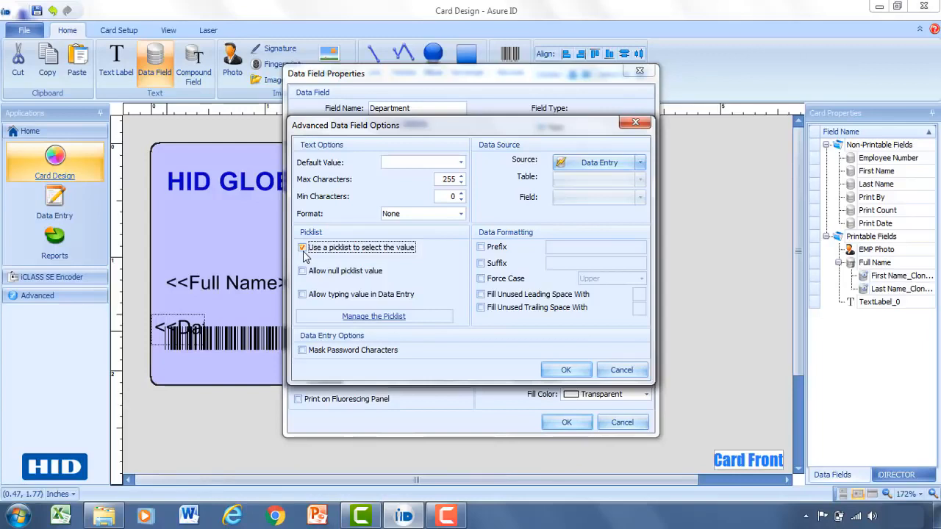
click(369, 317)
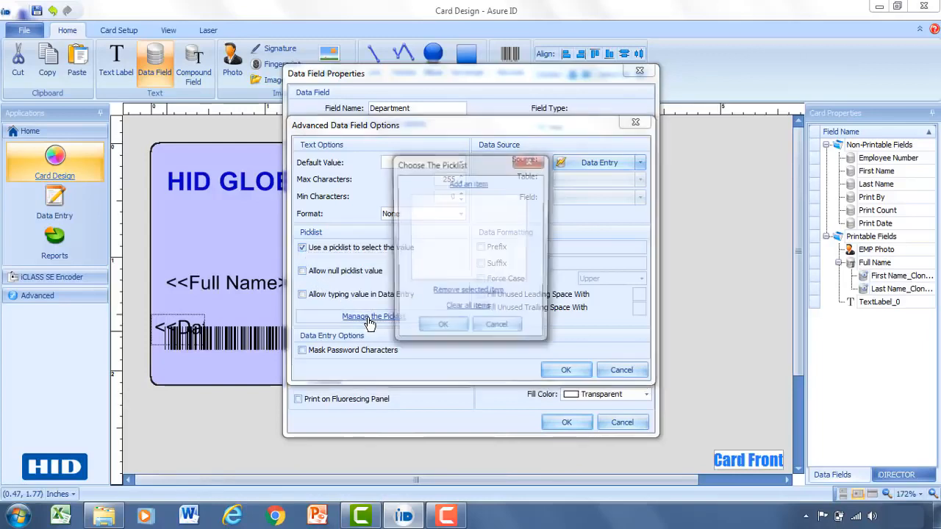
Step: Add the items Marketing, Engineering and Sales to the Department picklist
click(470, 185)
text(Marketing)
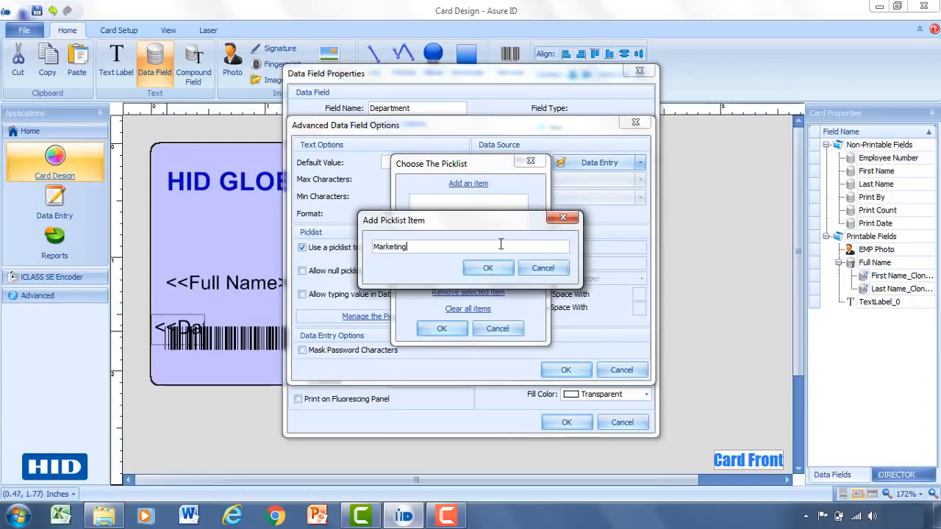
click(506, 271)
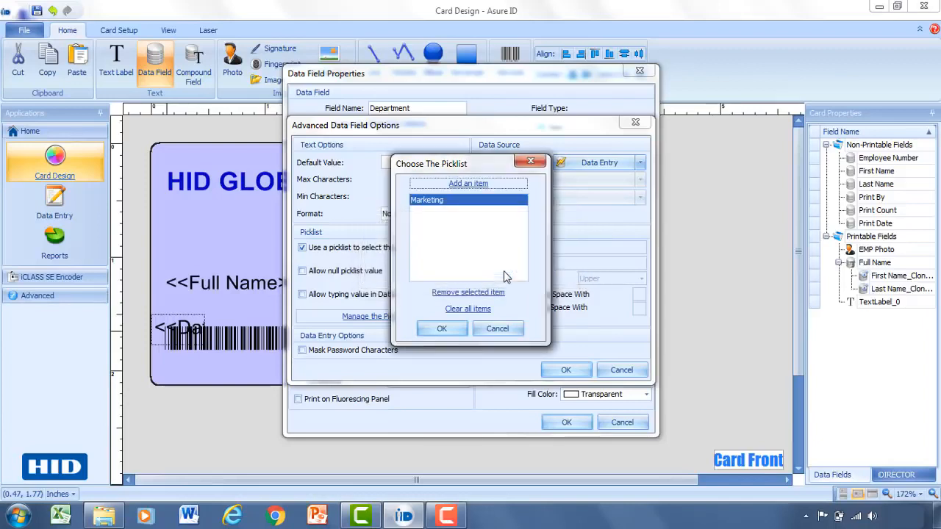
click(454, 185)
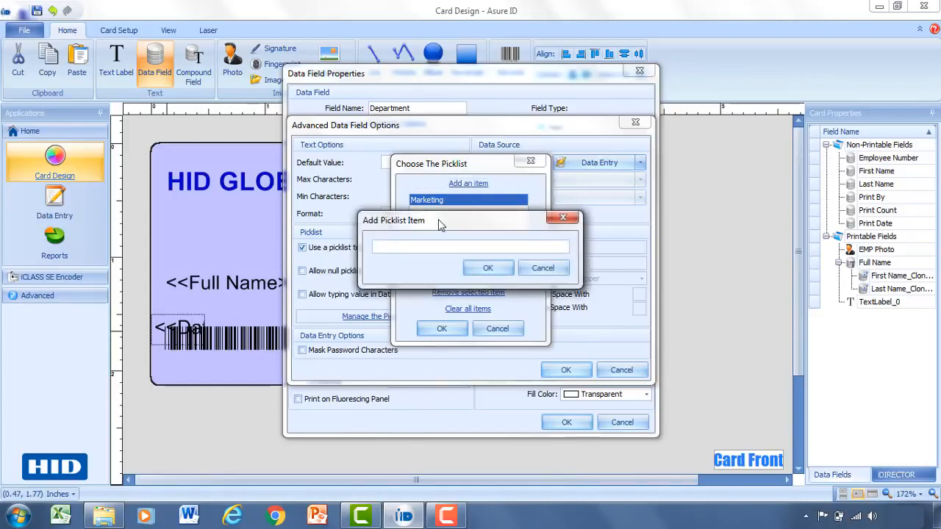
text(Engineering)
click(488, 269)
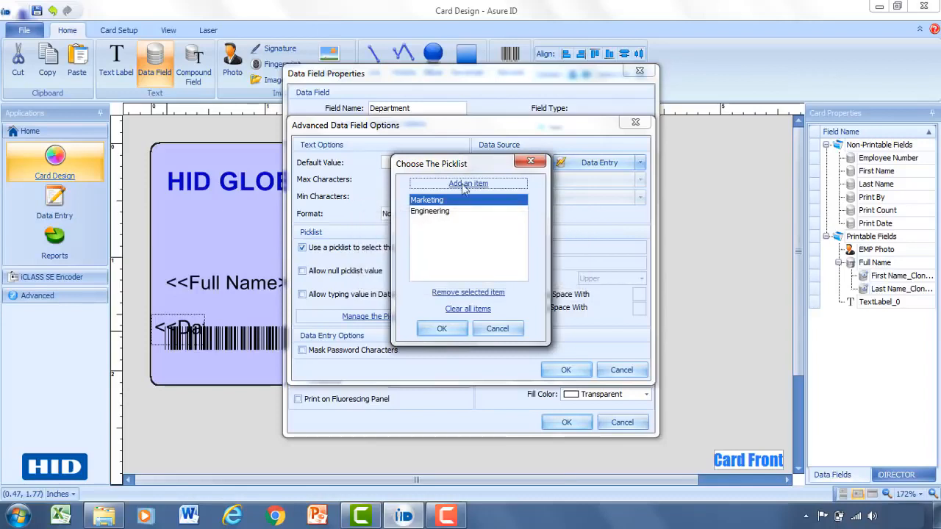
click(465, 189)
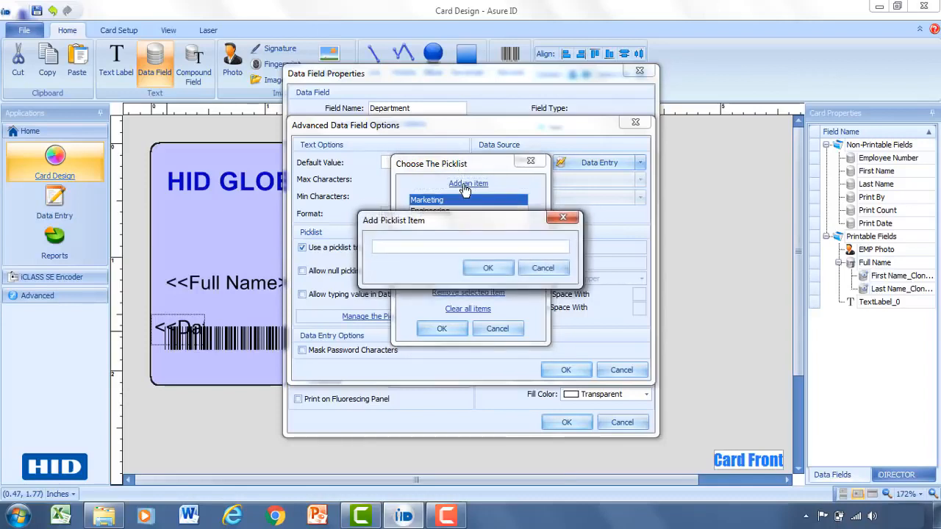
text(Sales)
click(489, 268)
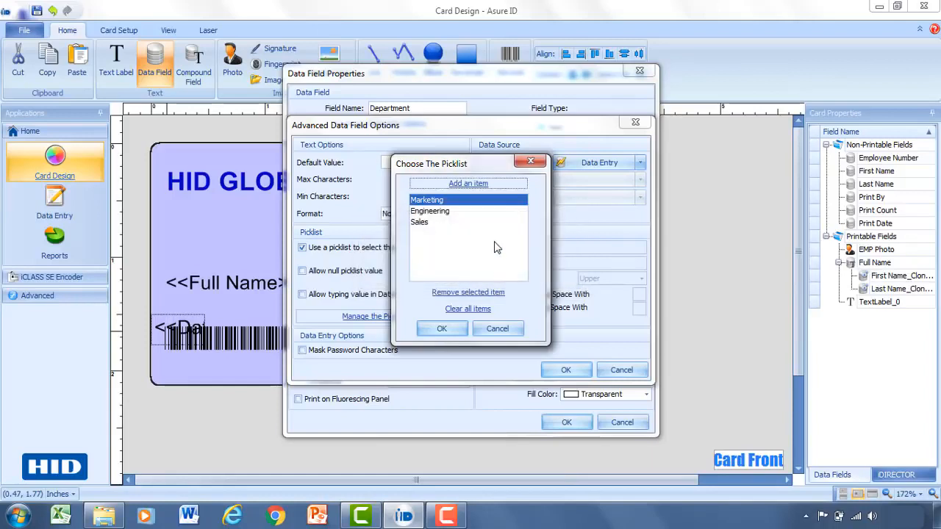
Step: Accept the Department picklist and field settings, then move and widen the field to fit between Full Name and the barcode
click(457, 331)
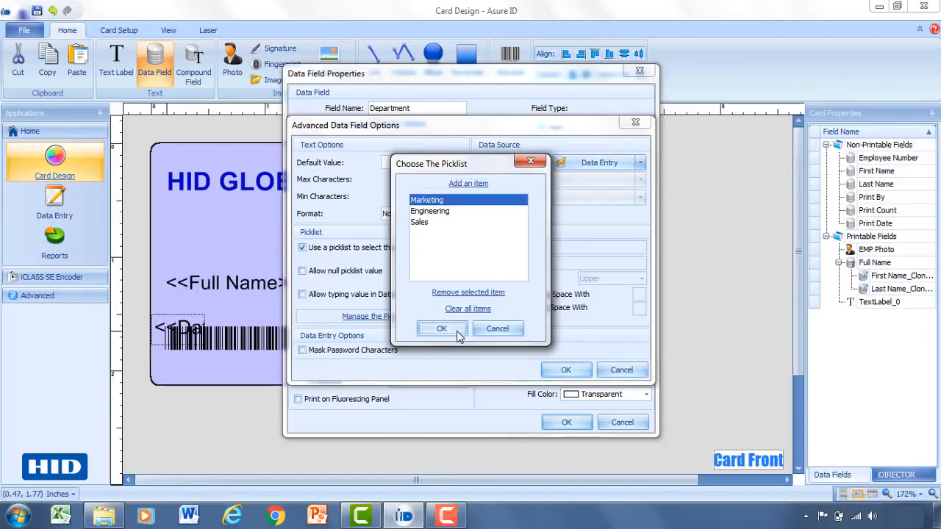
click(563, 370)
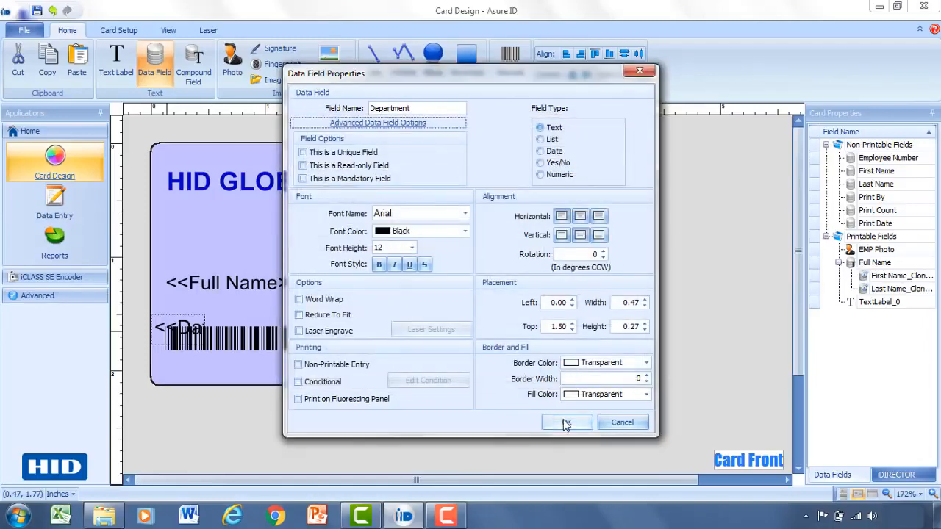
click(566, 425)
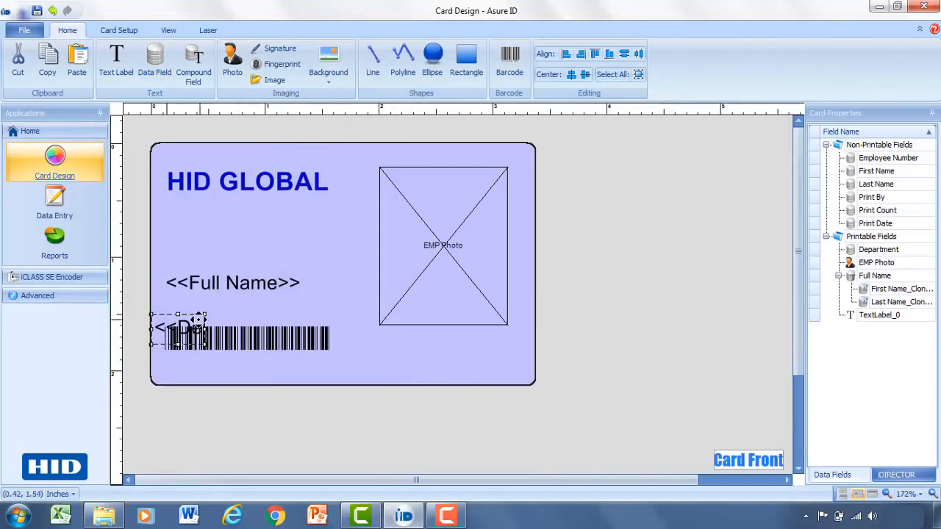
drag(184, 324, 334, 305)
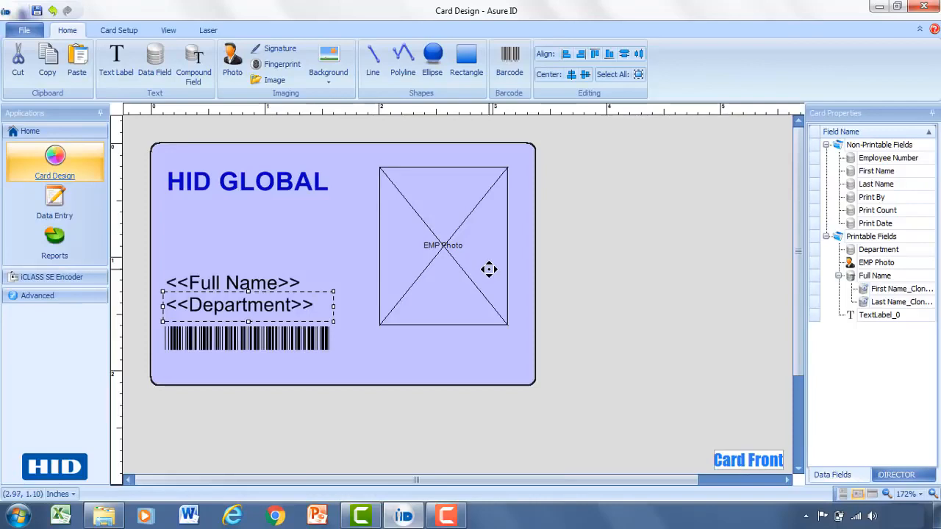
Step: Draw a rectangle of about 1.64 by 0.39 inches below the HID GLOBAL label with a red fill and transparent stroke
click(473, 64)
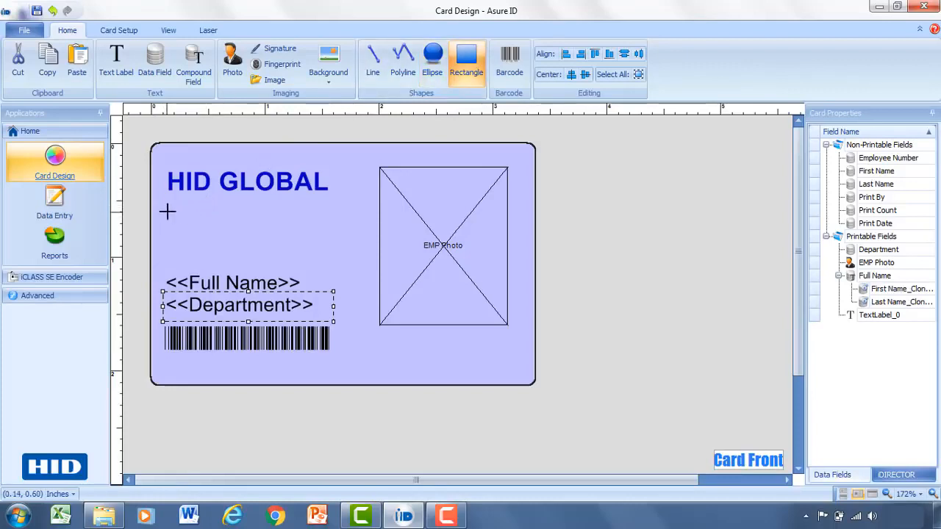
drag(175, 213, 361, 256)
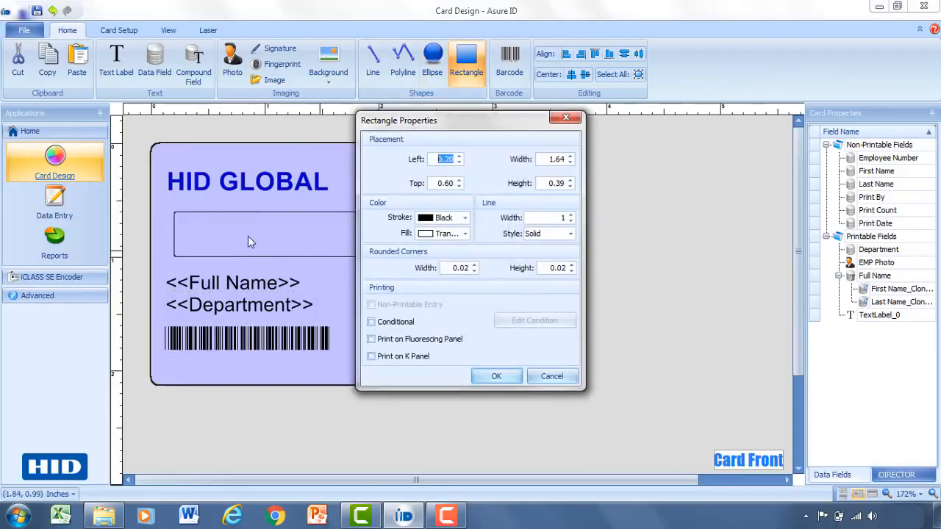
click(466, 234)
click(441, 251)
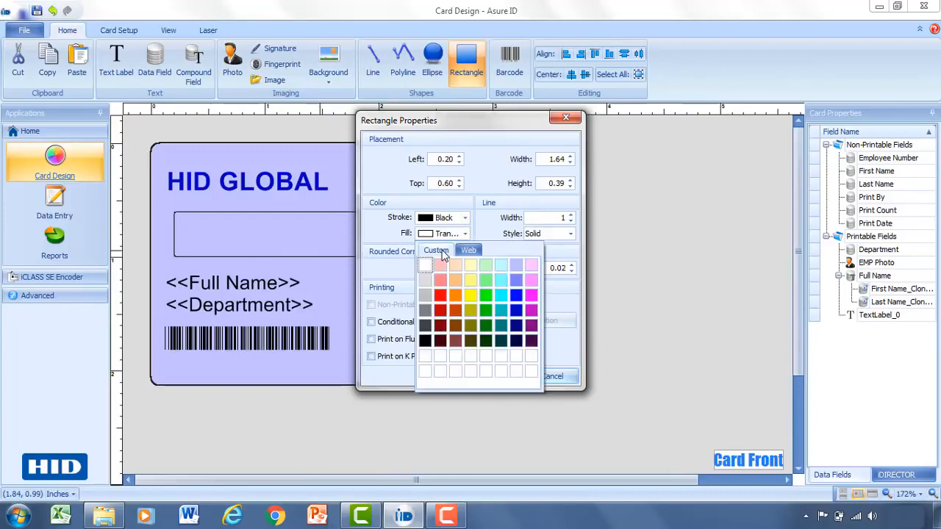
click(440, 297)
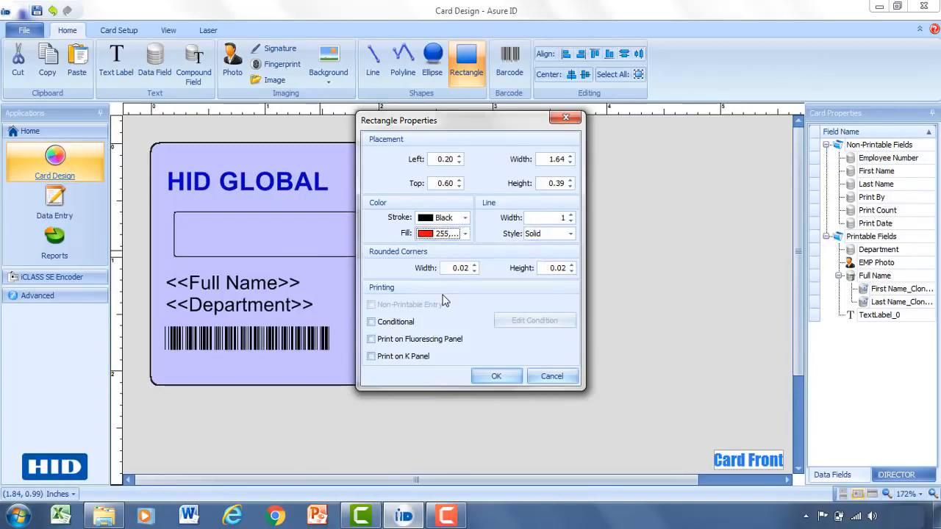
click(465, 219)
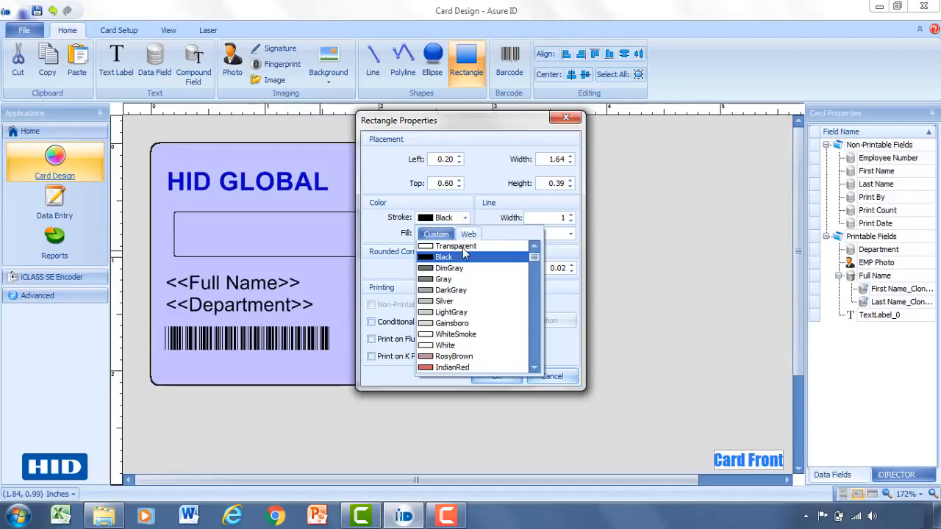
click(460, 247)
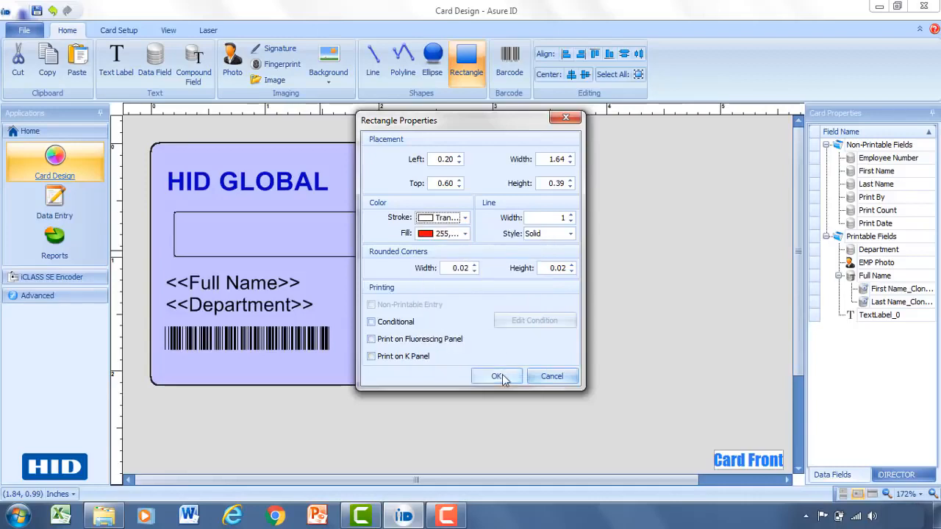
click(503, 377)
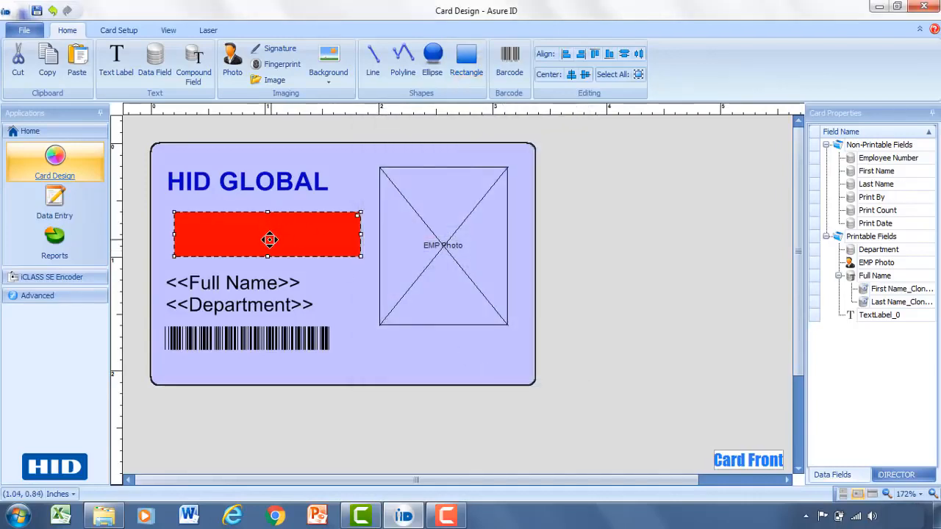
mouse_move(270, 241)
mouse_down()
mouse_move(248, 237)
mouse_move(267, 237)
mouse_up()
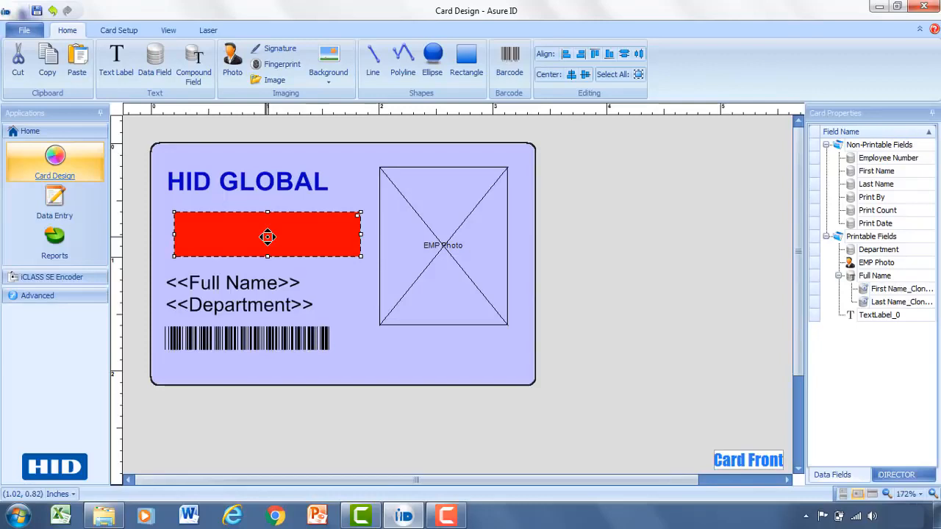
Step: Make the red rectangle conditional so it displays when Department equals the static text Engineering
double_click(320, 235)
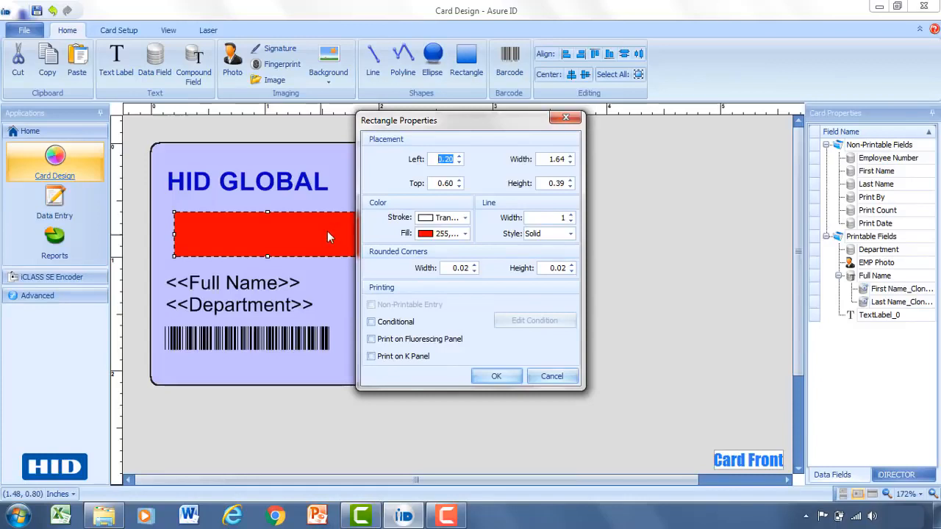
click(390, 331)
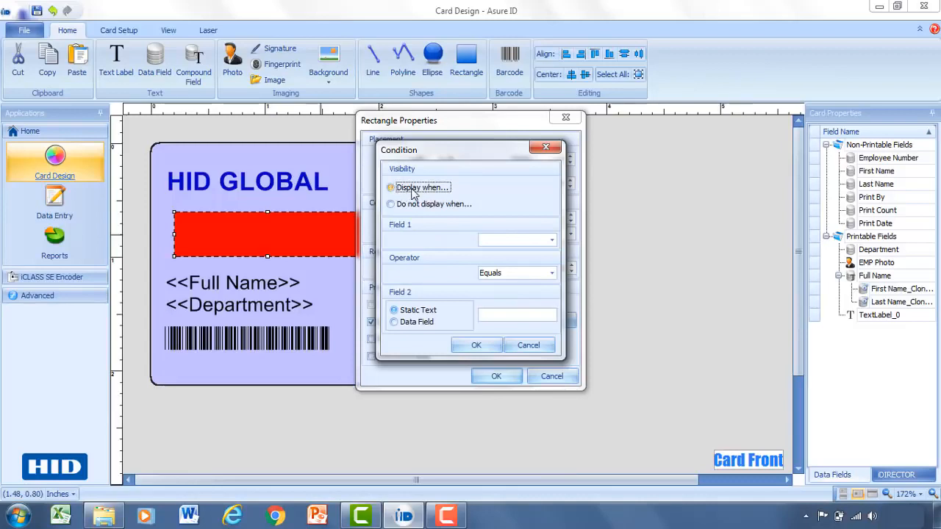
click(550, 242)
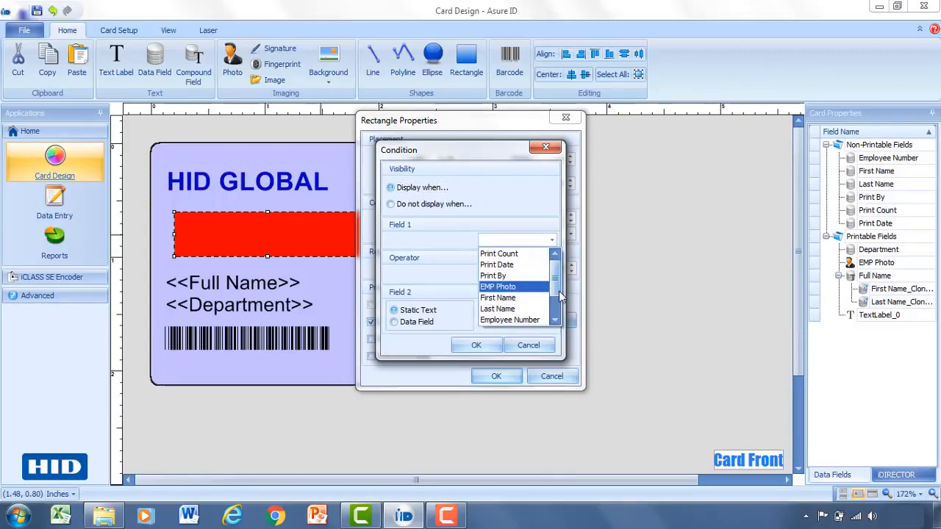
scroll(543, 306, down, 1)
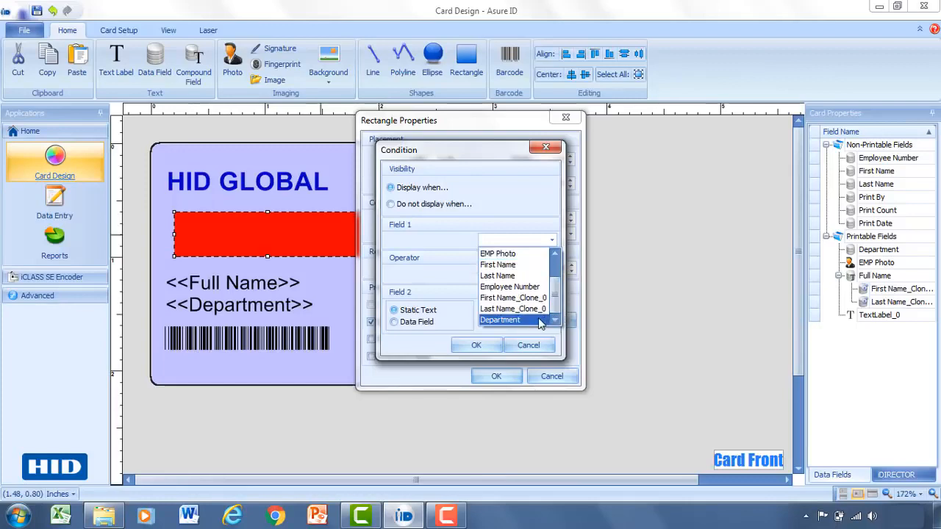
click(544, 321)
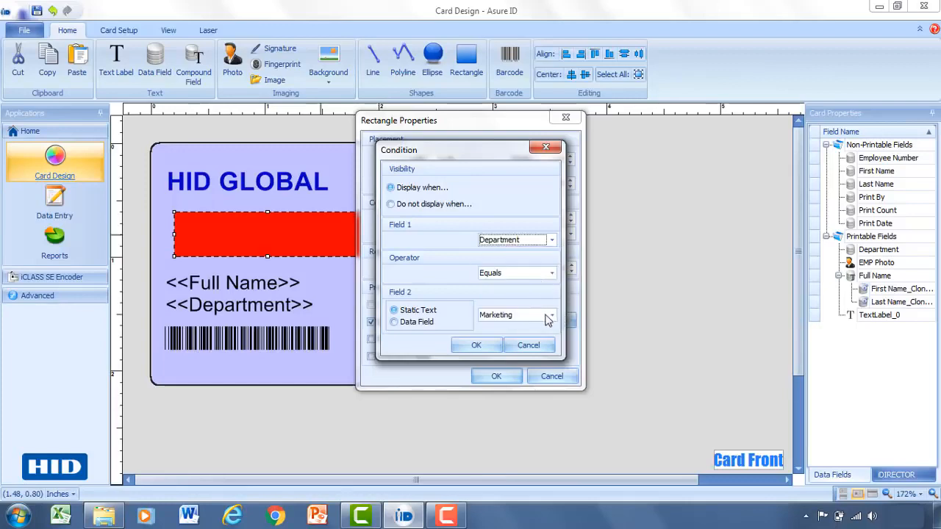
click(550, 315)
click(536, 341)
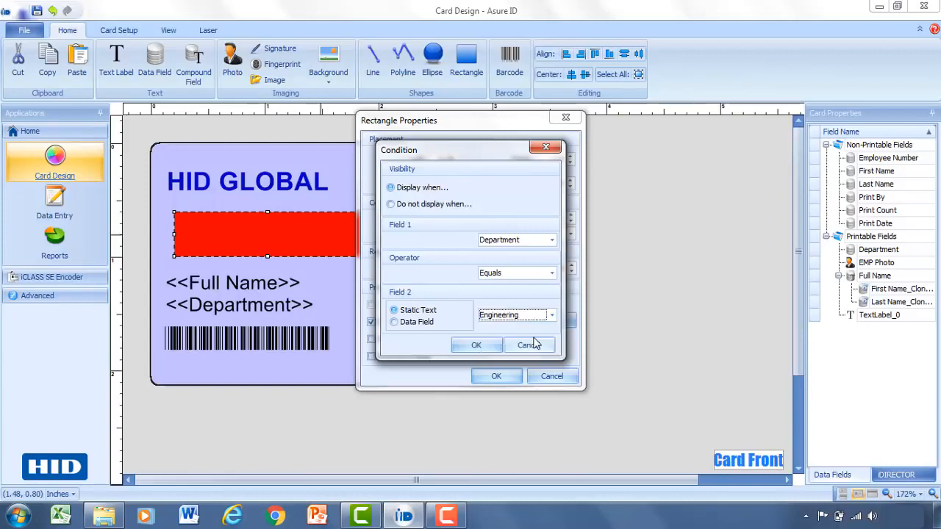
click(477, 346)
click(495, 377)
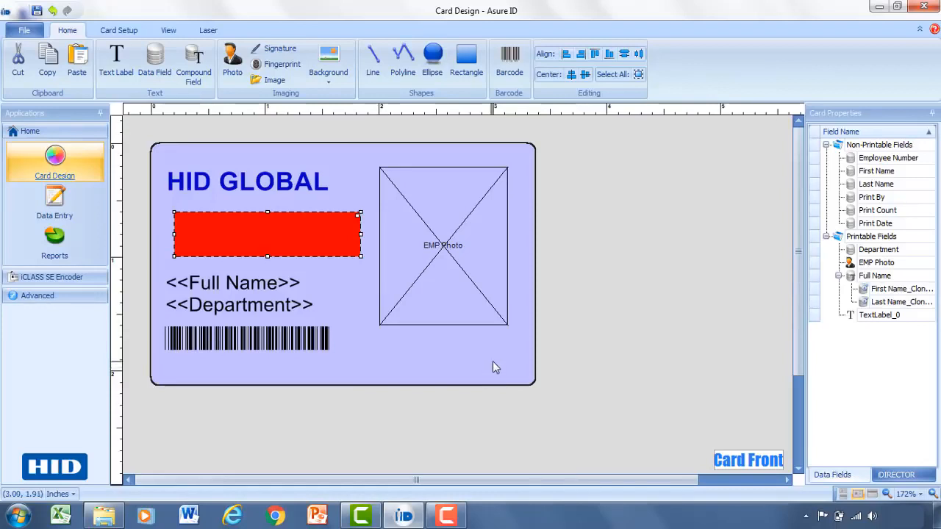
Step: Insert the hid-logo.png image at about 0.90 by 0.38 inches below the employee photo placeholder
click(275, 83)
drag(380, 338, 481, 380)
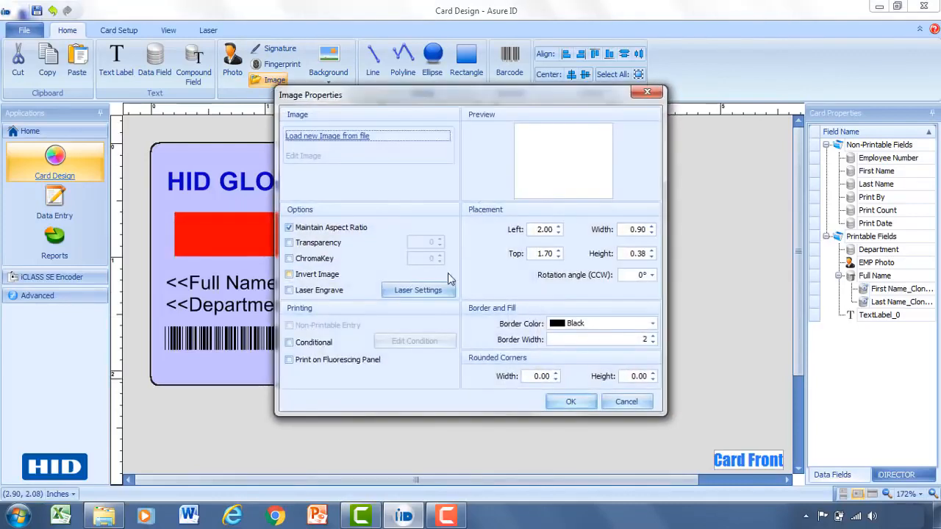
click(353, 137)
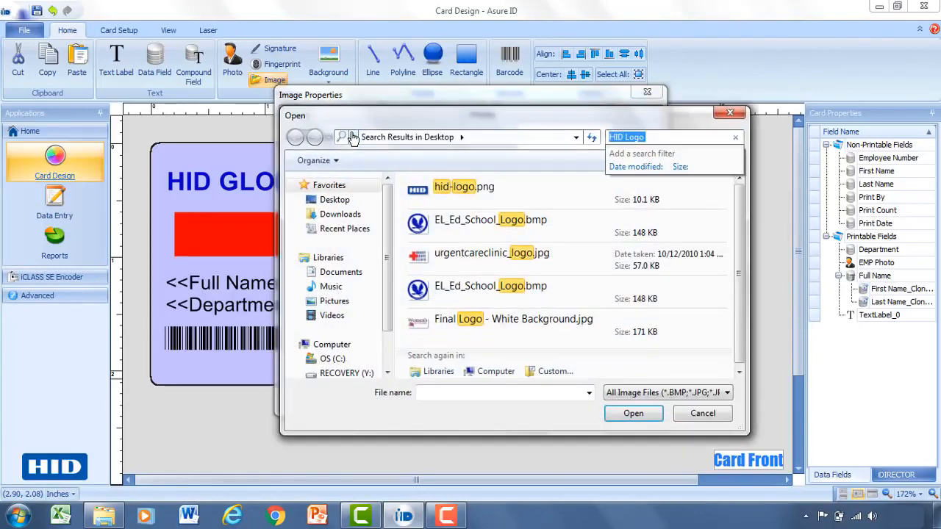
double_click(424, 188)
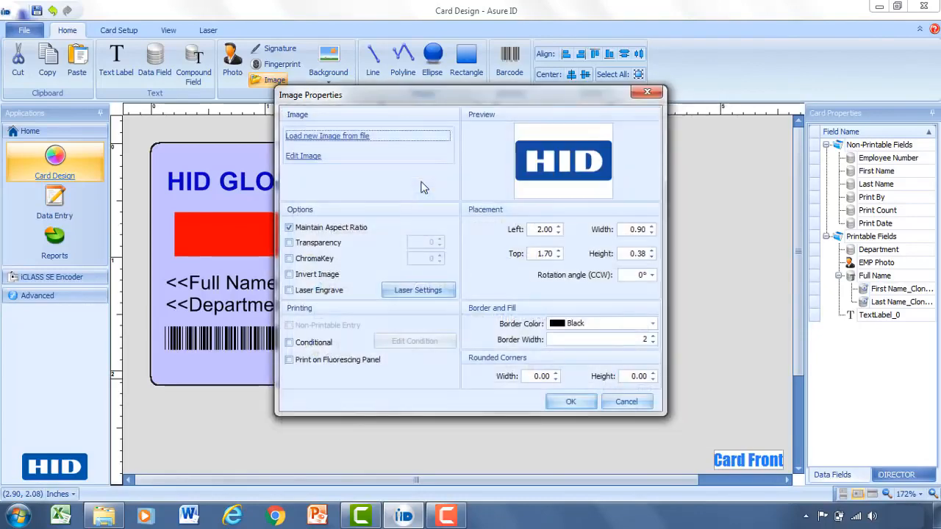
click(578, 404)
Step: Lower the employee photo placeholder and place the HID logo above it, inside the card's upper edge
drag(446, 360, 479, 166)
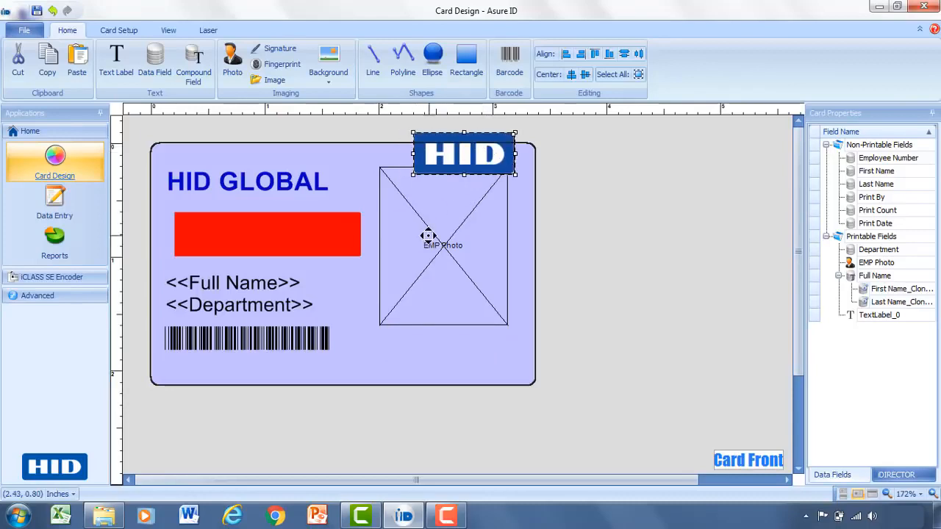
drag(428, 235, 431, 280)
drag(451, 158, 442, 196)
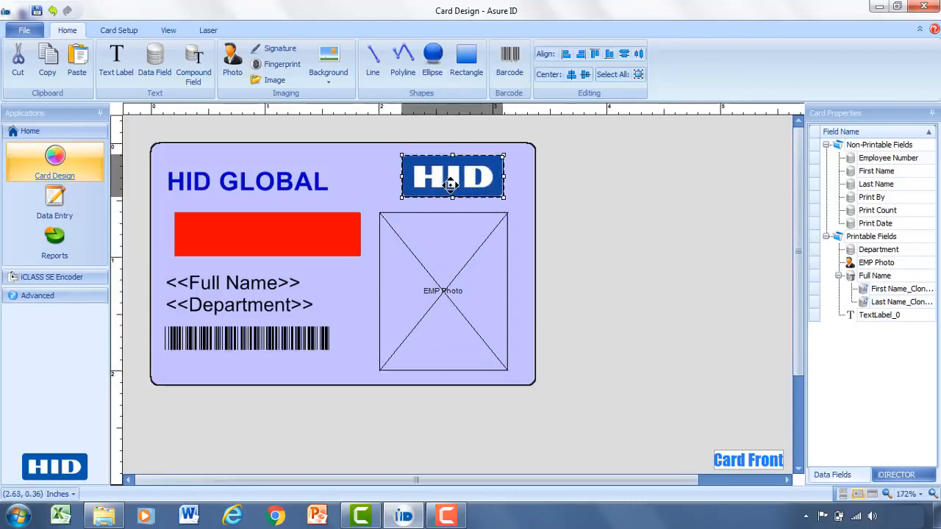
click(534, 230)
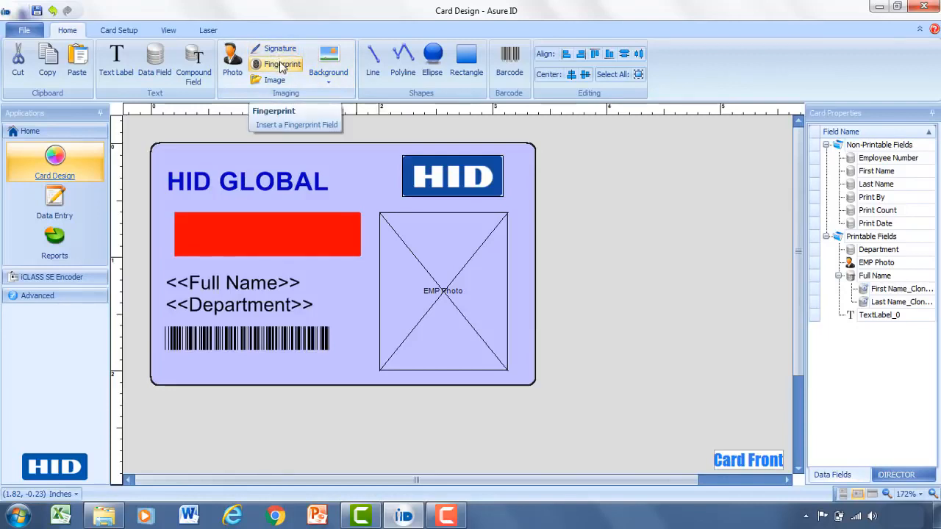
Step: Save the card template under the name HID Global
click(36, 11)
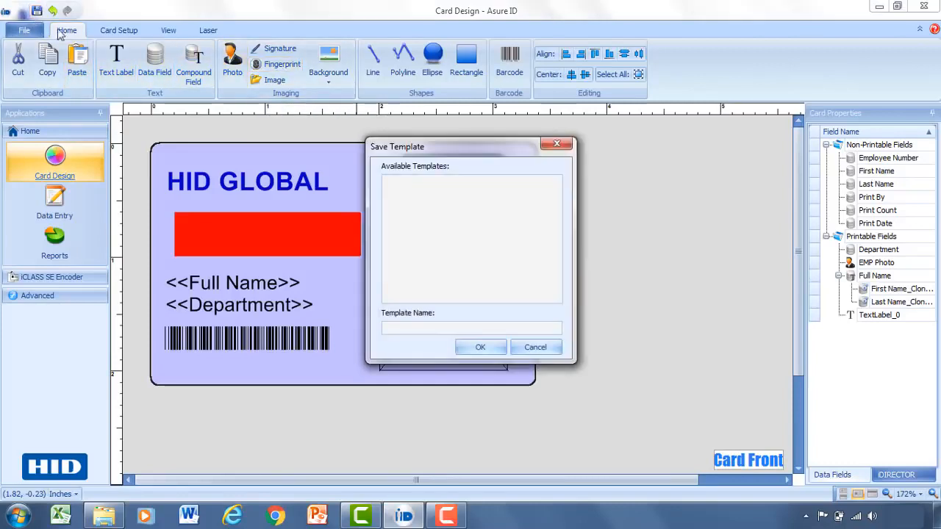
click(395, 327)
text(HID Gla)
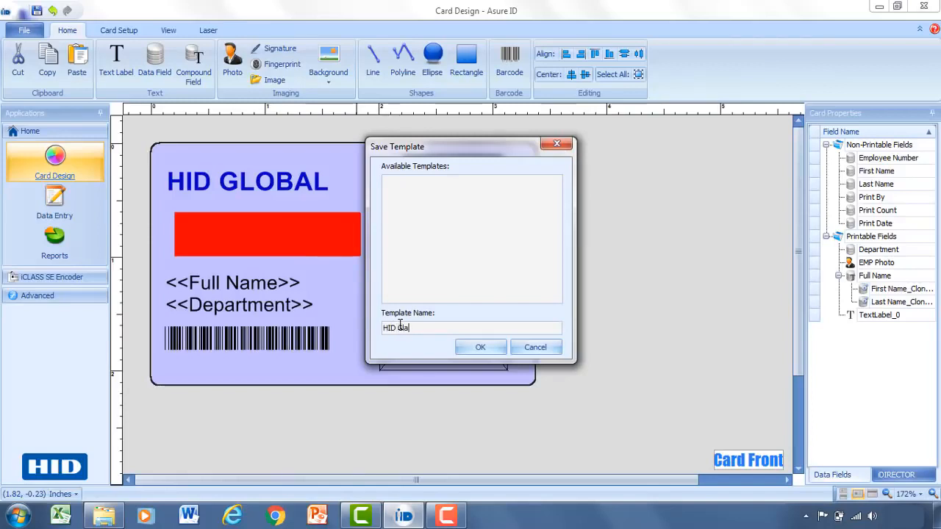
key(BackSpace)
text(obal)
click(479, 348)
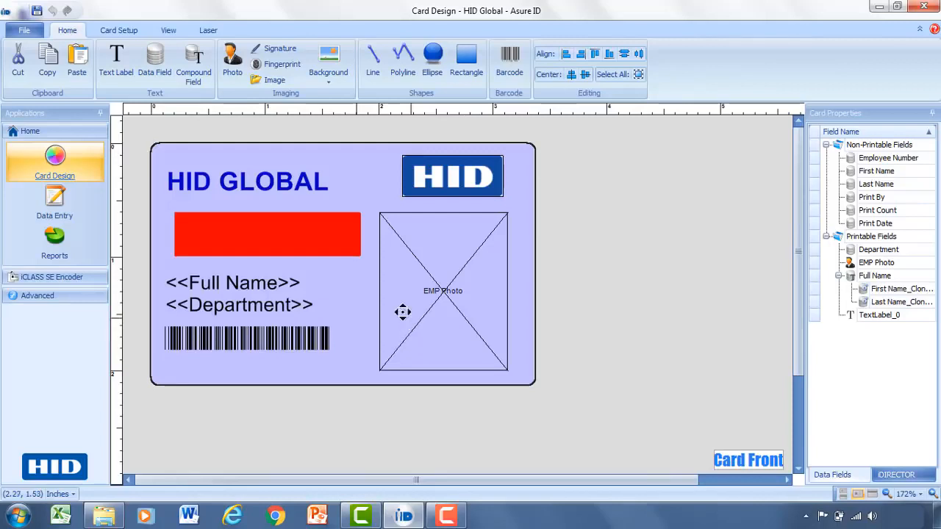
Step: Add a first record in Data Entry and load the Headshots photo of the woman with glasses as its EMP Photo
click(66, 210)
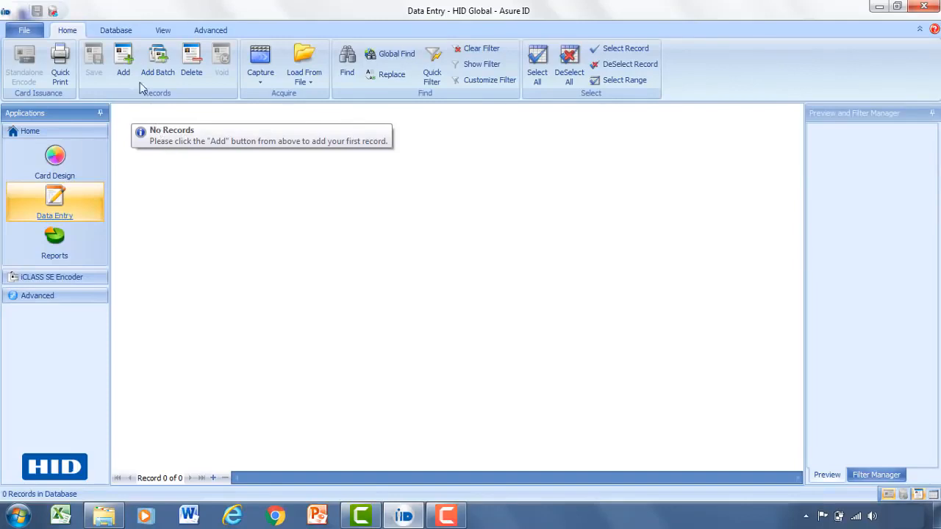
click(123, 63)
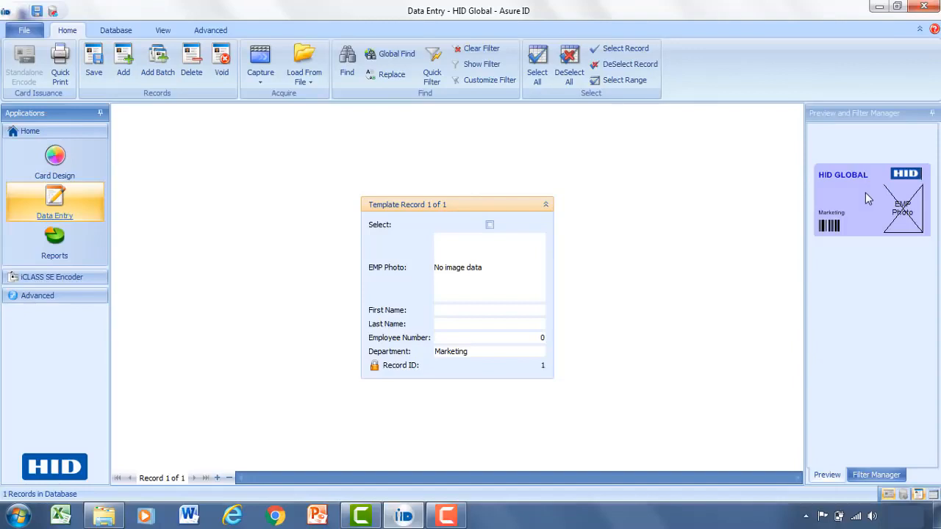
click(487, 272)
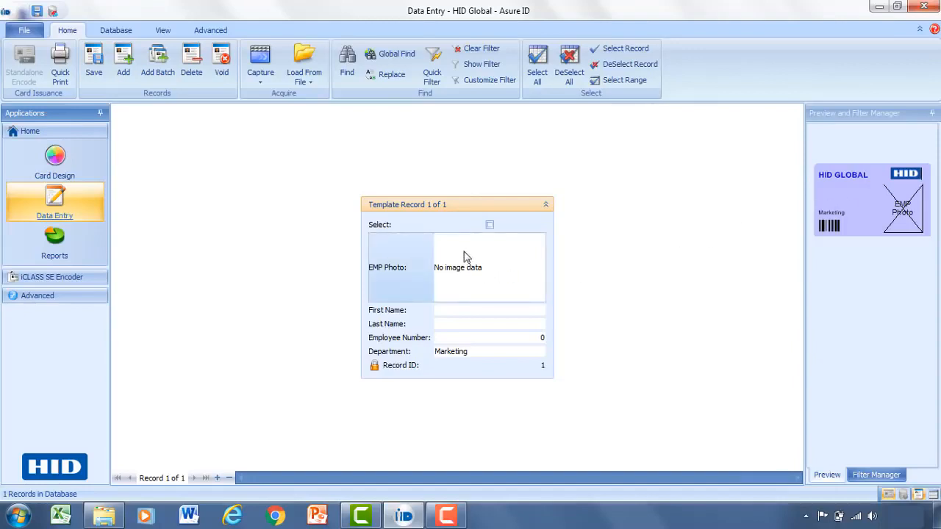
click(313, 52)
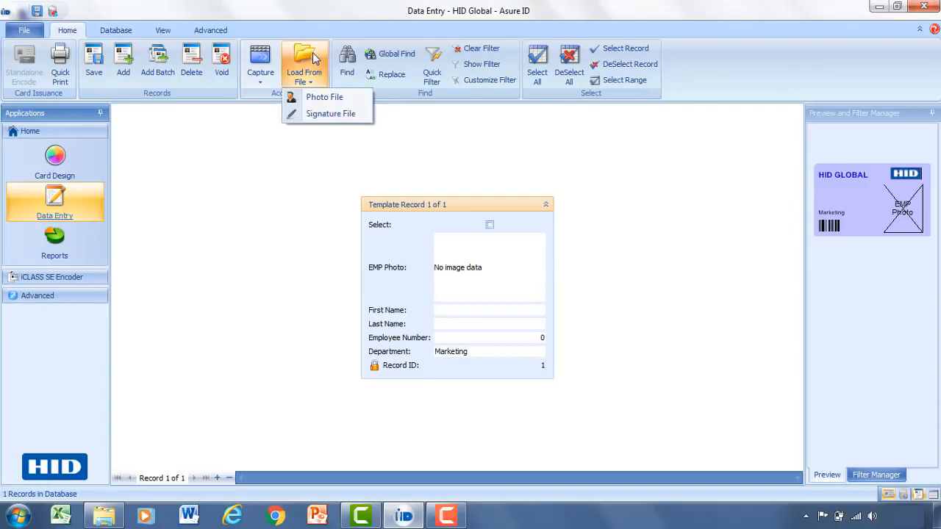
click(328, 99)
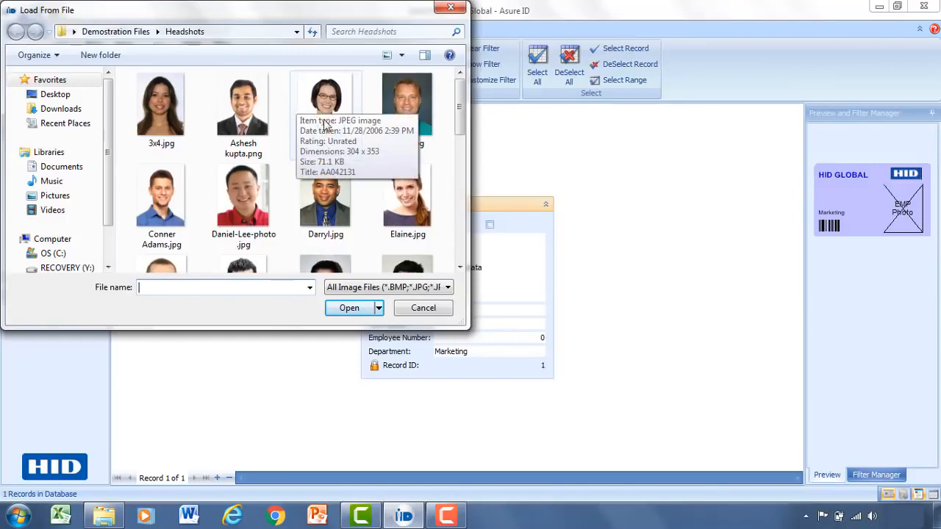
click(309, 140)
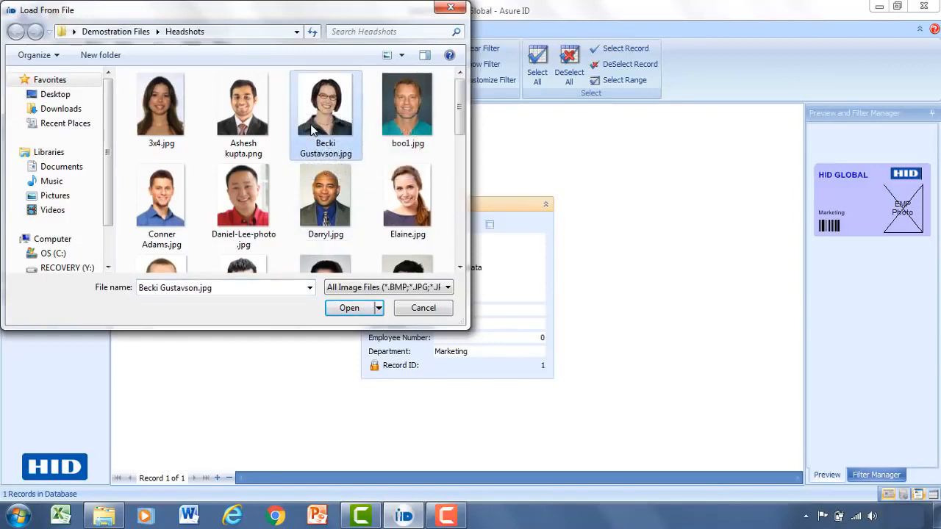
click(350, 308)
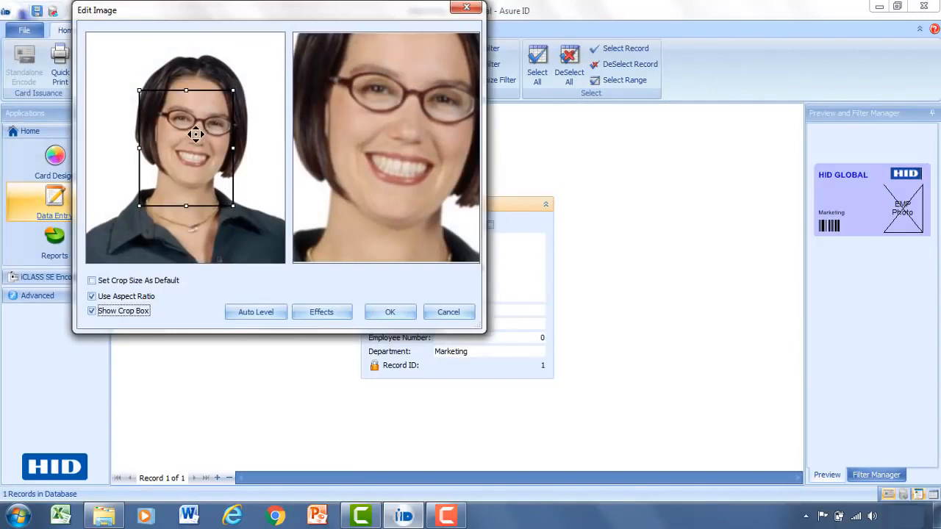
Step: Crop the woman's photo at full image height, centred on her head and shoulders, and apply it to the record
drag(195, 134, 135, 44)
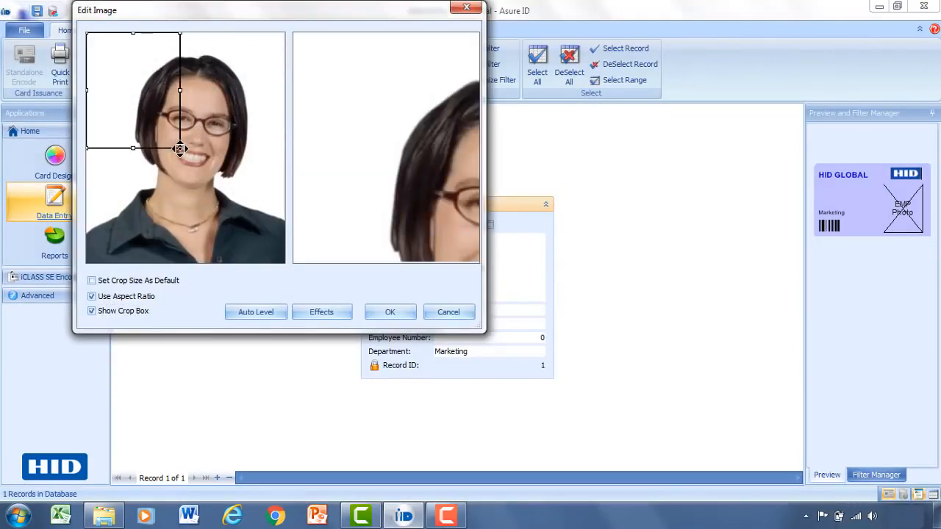
drag(181, 148, 253, 274)
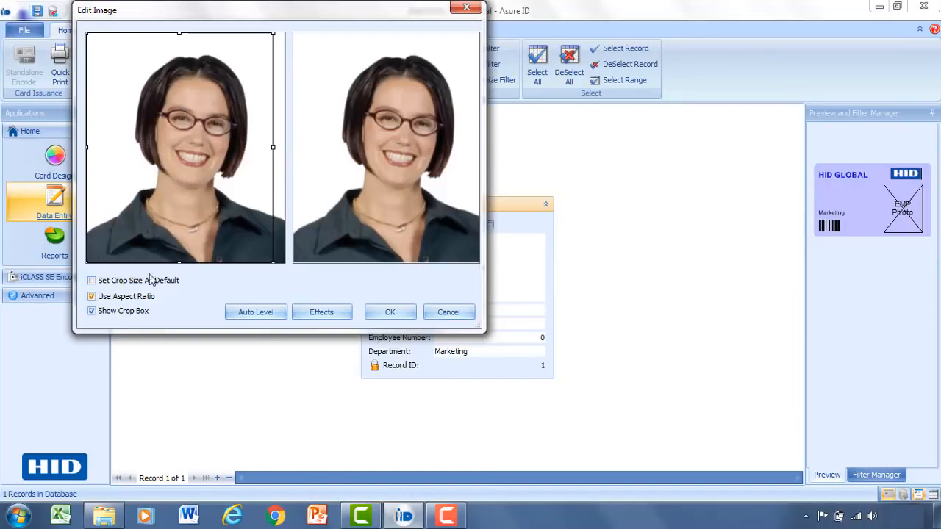
drag(181, 155, 189, 153)
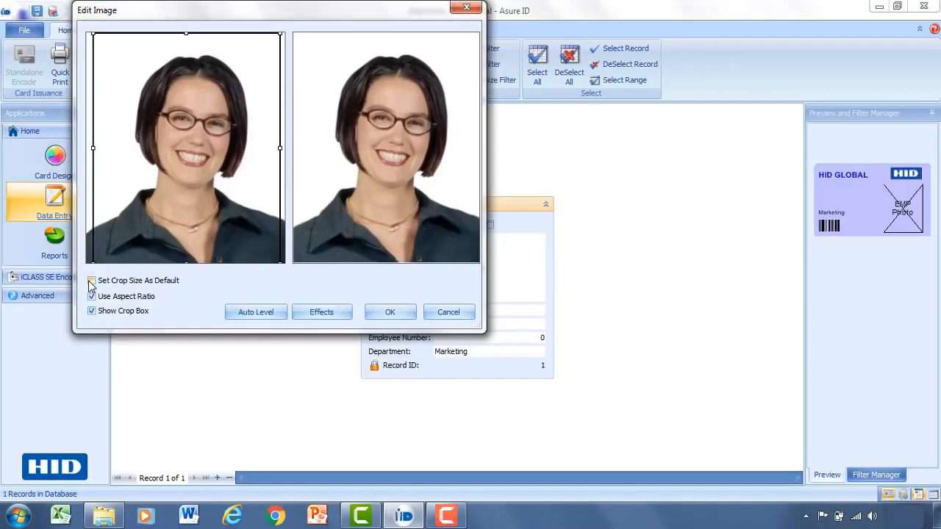
click(380, 313)
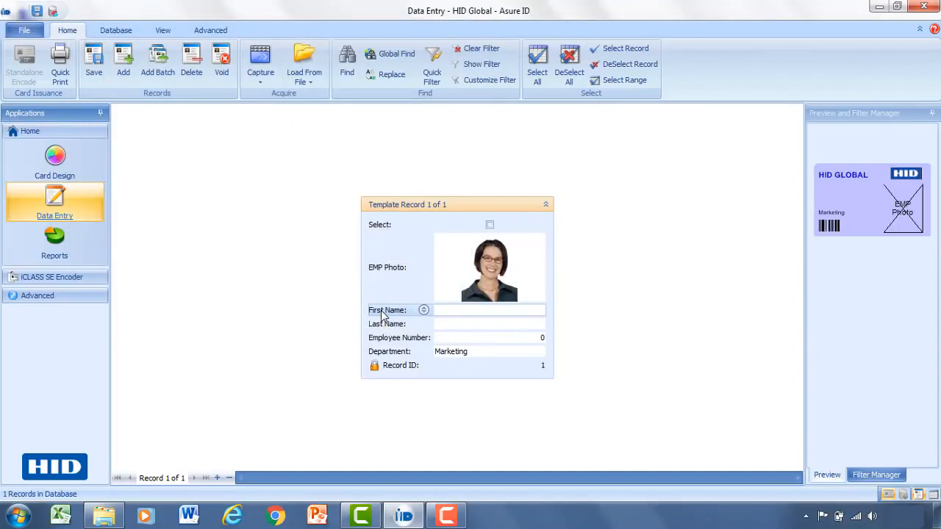
Step: Fill in the first record with the employee's first name, last name and employee number, choosing Marketing as Department
click(490, 310)
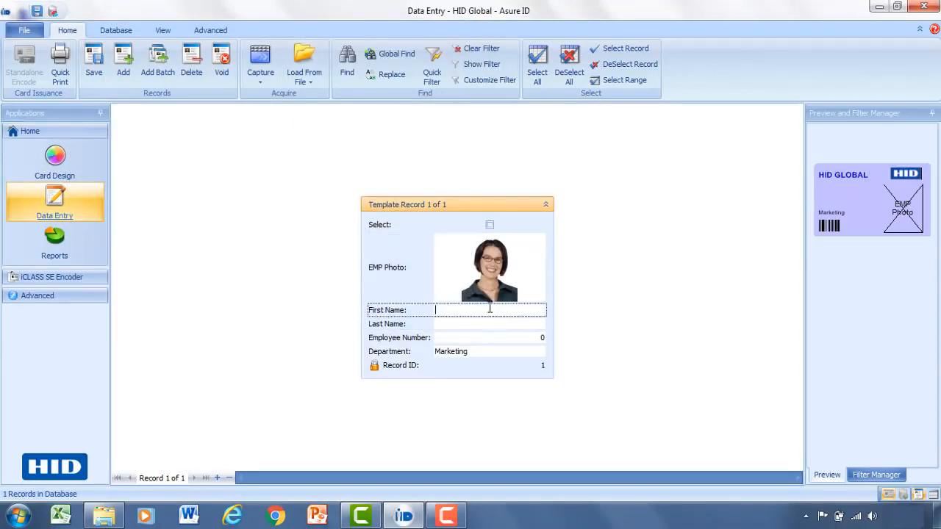
key(Tab)
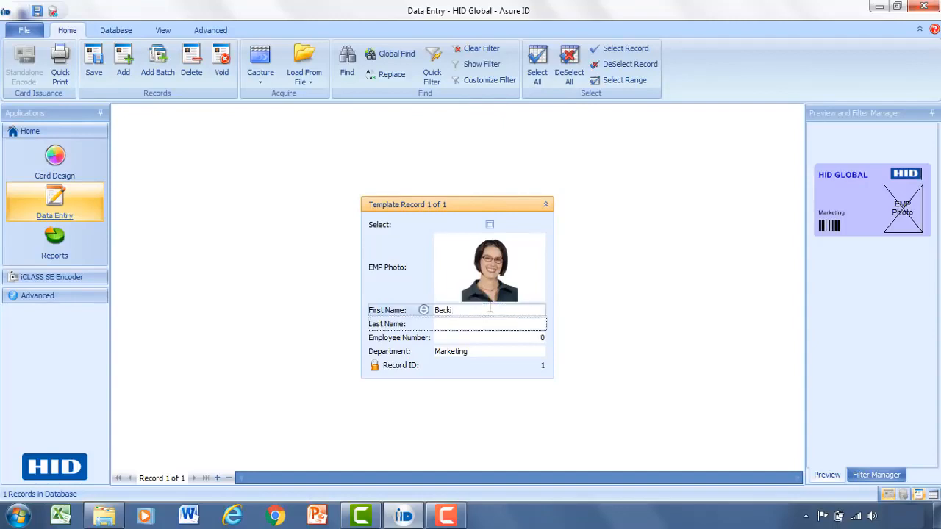
click(536, 337)
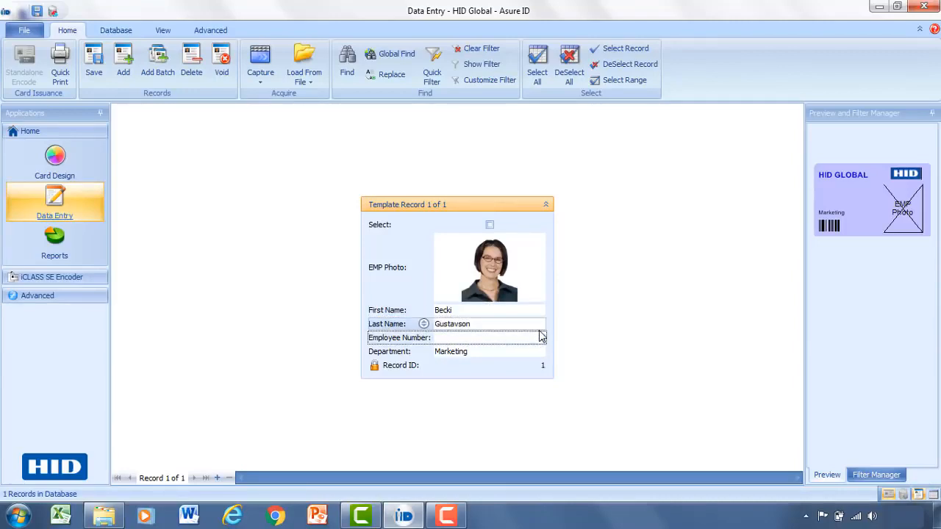
text(559931)
text(4)
key(Tab)
click(524, 351)
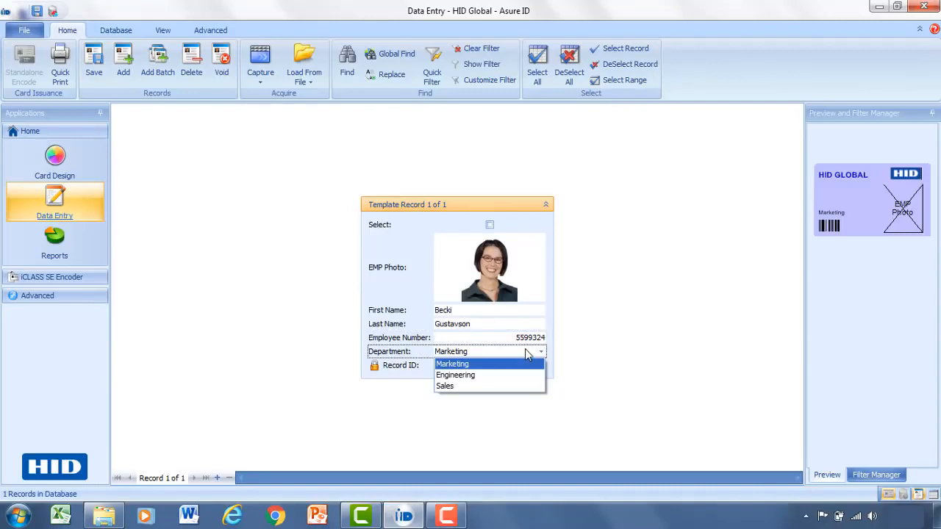
click(489, 365)
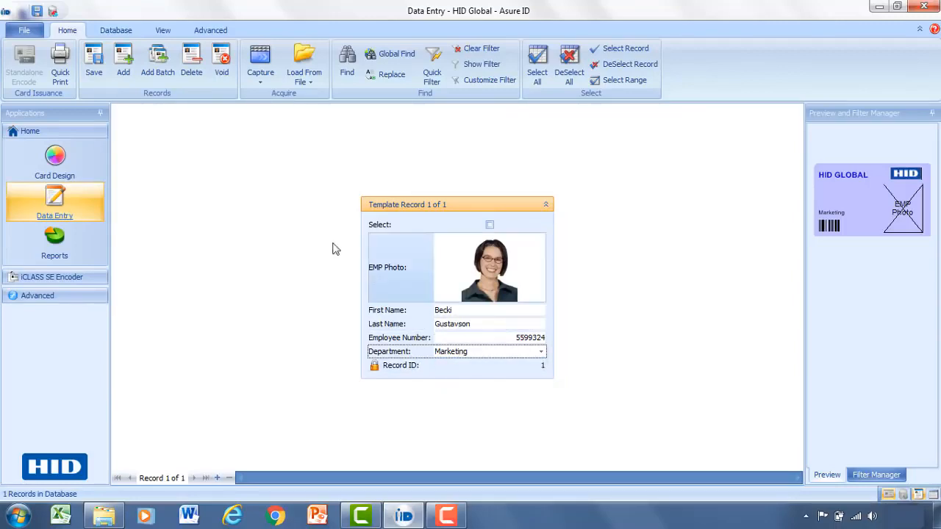
Step: Save the first record and check its card in the enlarged Card Preview
click(101, 64)
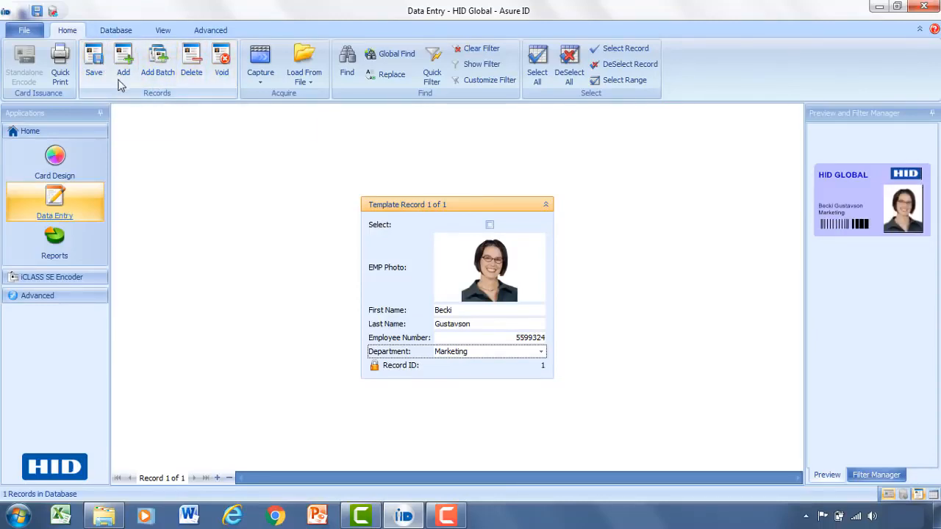
double_click(871, 214)
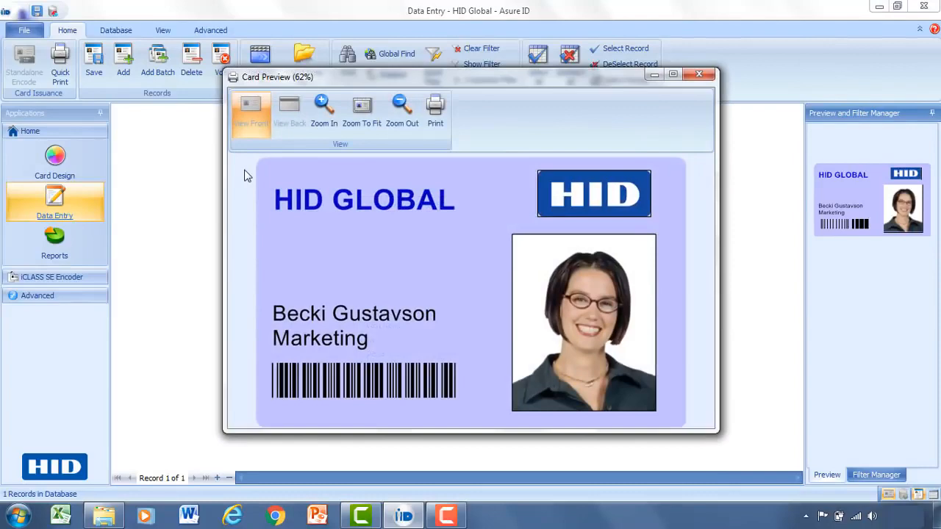
click(702, 75)
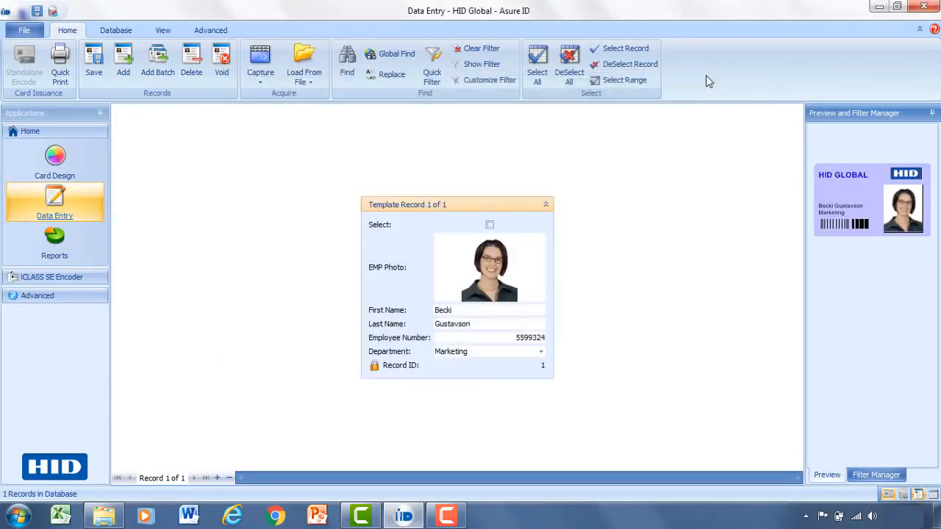
Step: Add a second record and load the Headshots photo of the man in the red shirt
click(124, 73)
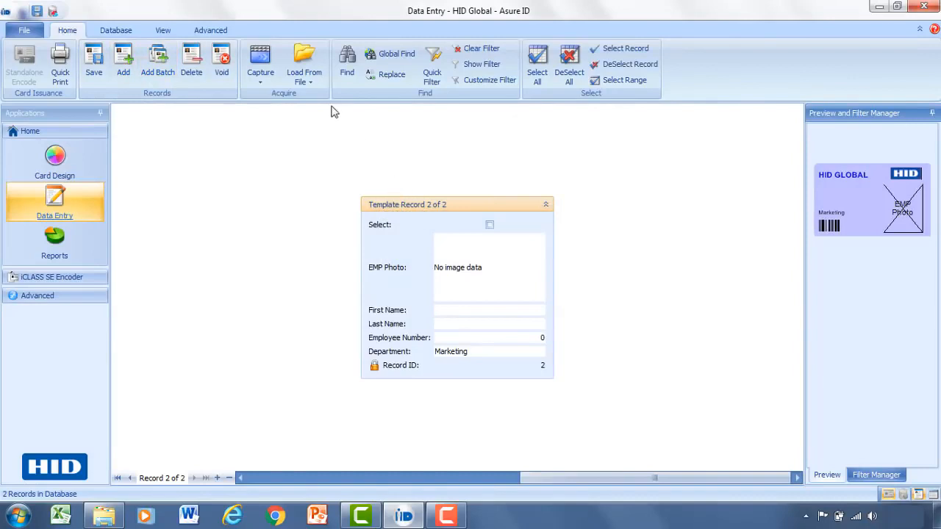
click(303, 70)
click(294, 95)
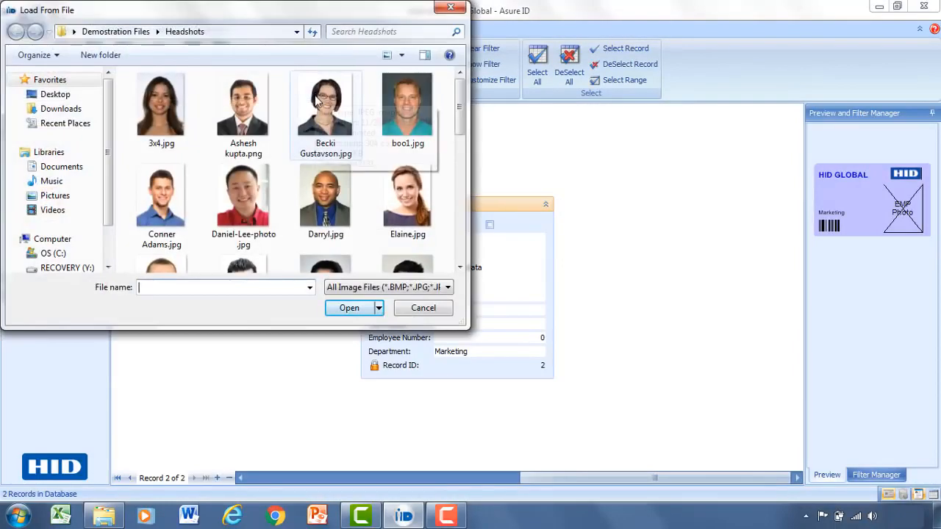
click(245, 189)
double_click(245, 189)
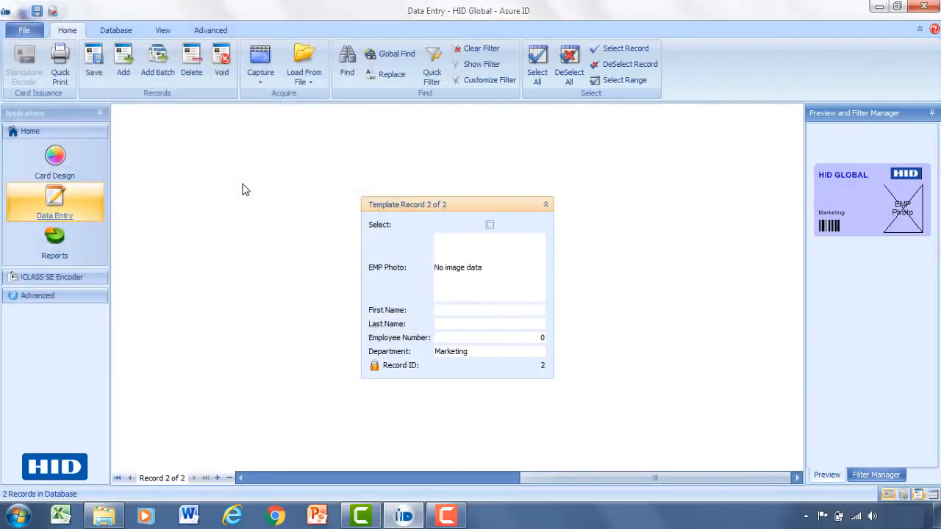
Step: Enlarge the crop area from the image's upper corner to cover nearly the whole portrait of the man and apply it
drag(125, 158, 80, 99)
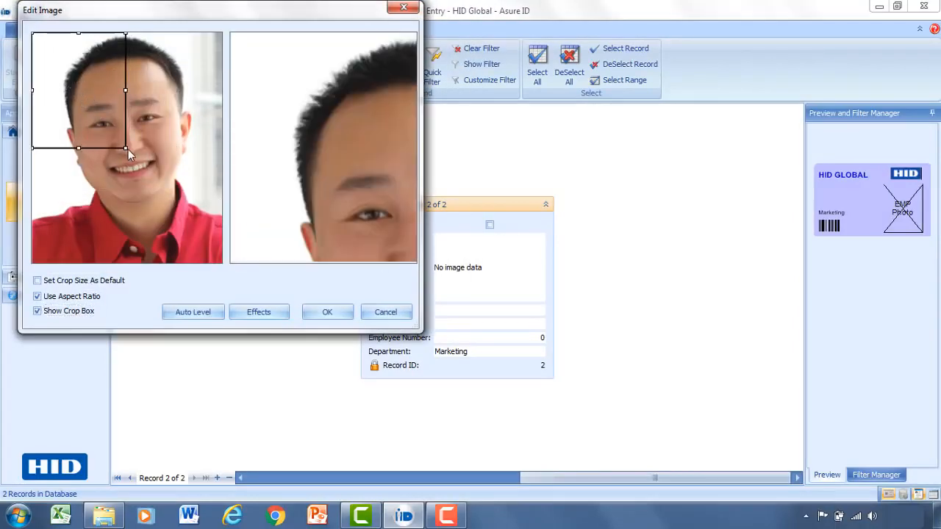
drag(129, 150, 217, 261)
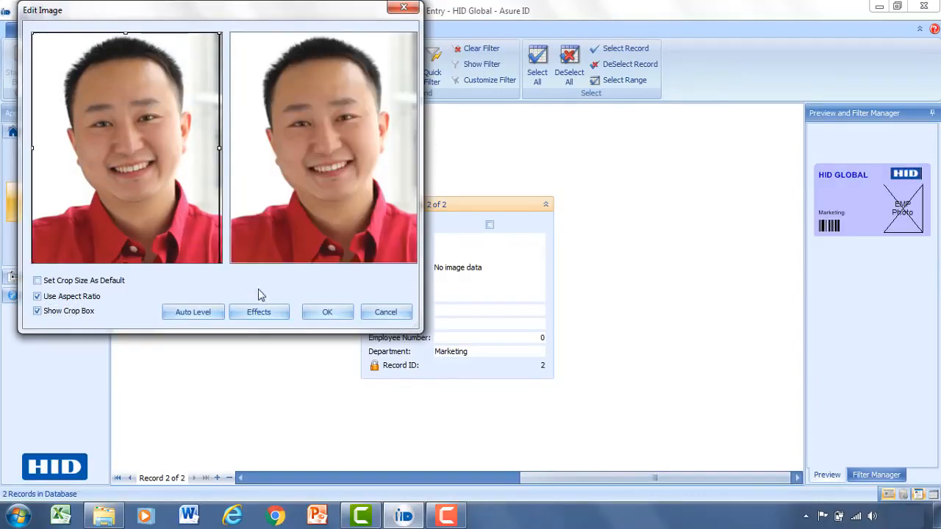
click(327, 312)
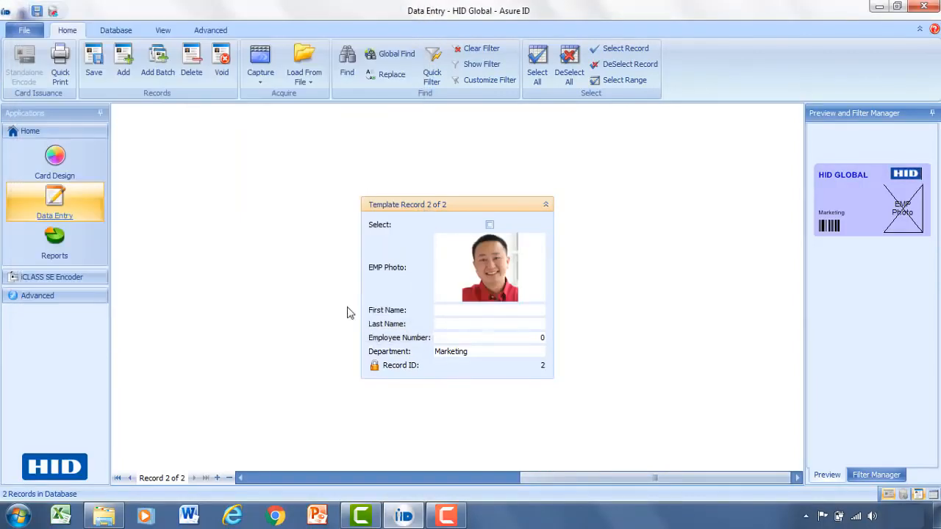
Step: Fill in the second record with the employee's first name, last name and employee number, choosing Engineering as Department
click(474, 311)
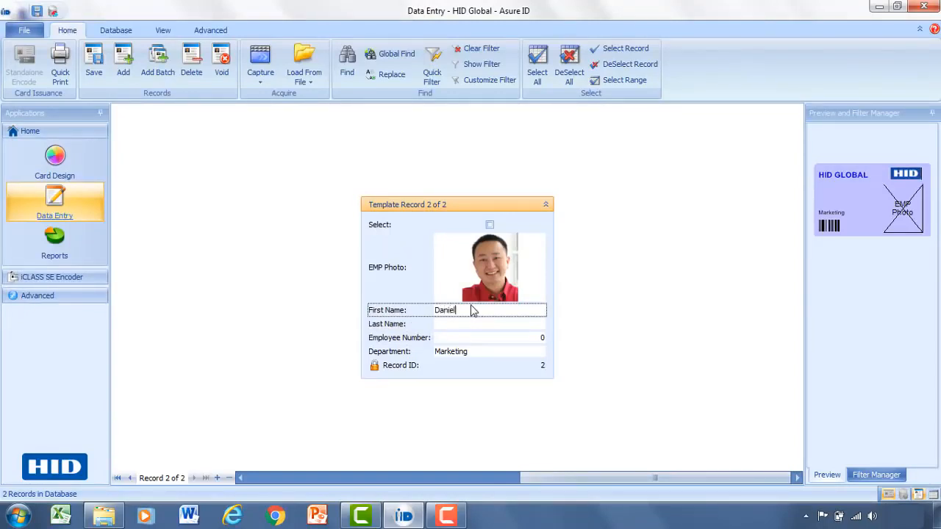
key(Tab)
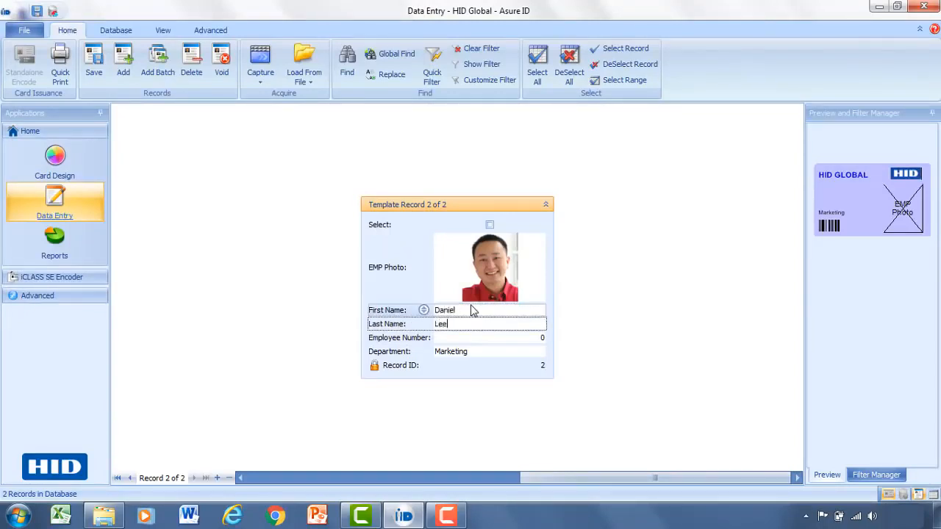
key(Tab)
text(553392)
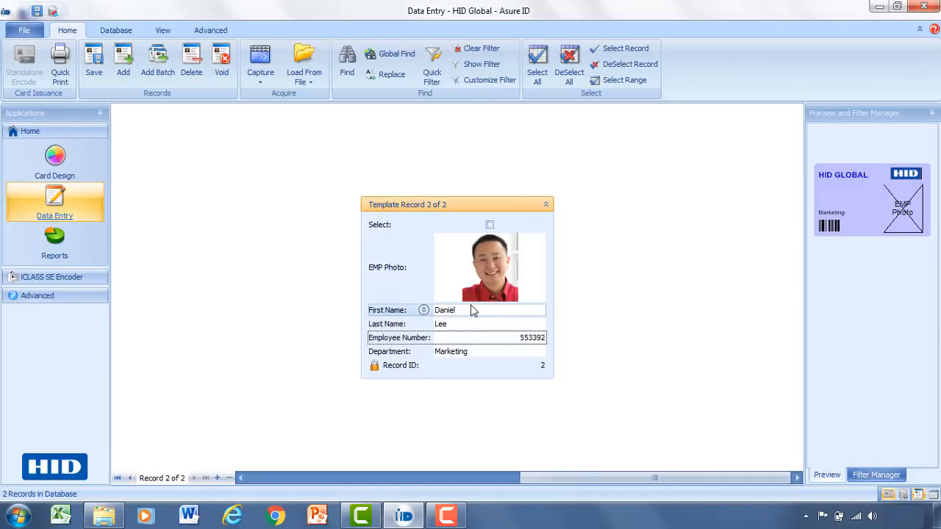
click(536, 352)
click(540, 352)
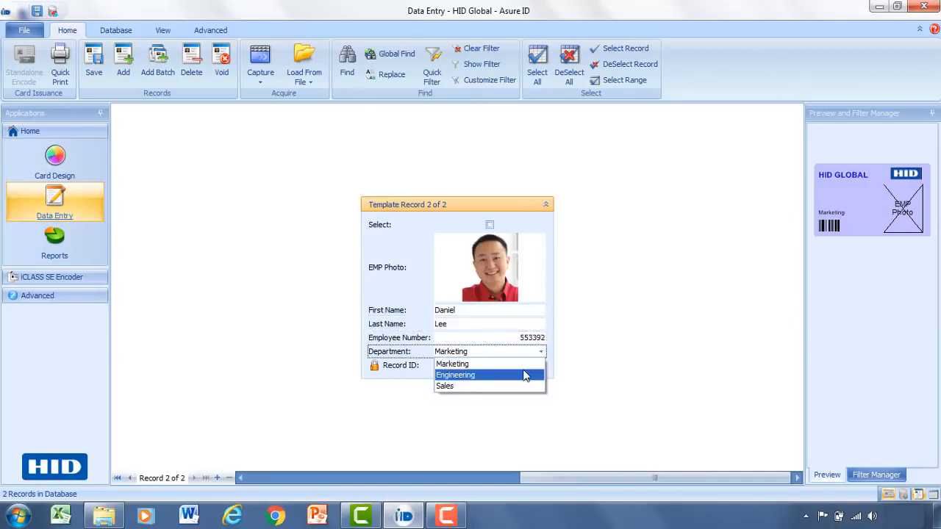
click(526, 376)
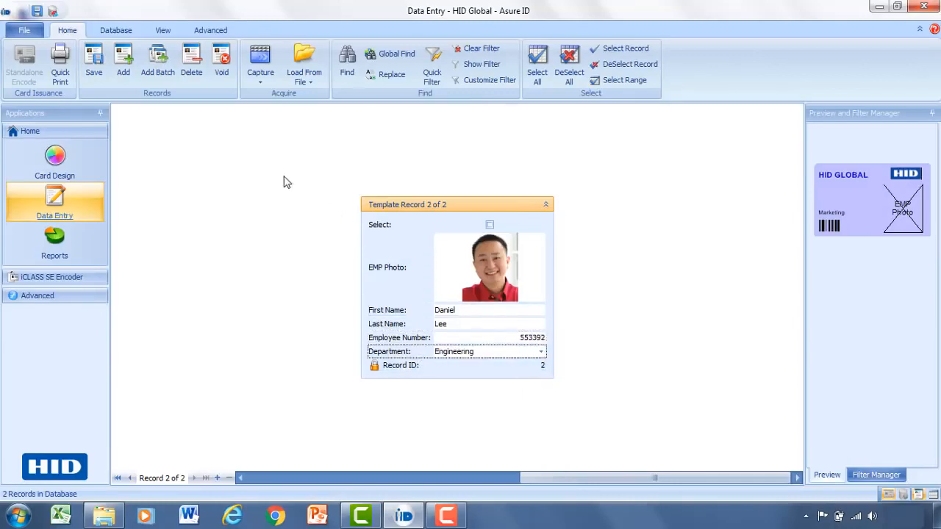
Step: Save the second record and check its card, including the conditional red rectangle, in the enlarged Card Preview
click(90, 59)
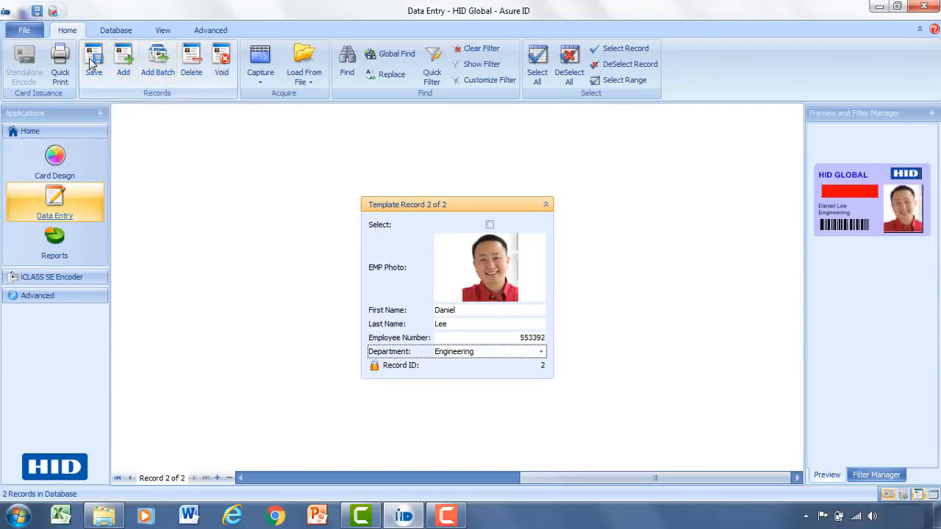
click(863, 189)
double_click(863, 189)
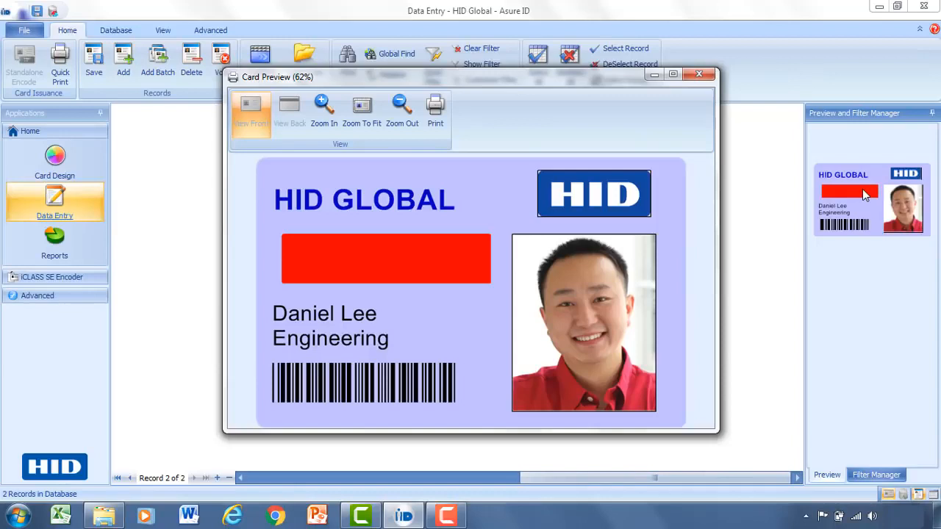
click(699, 74)
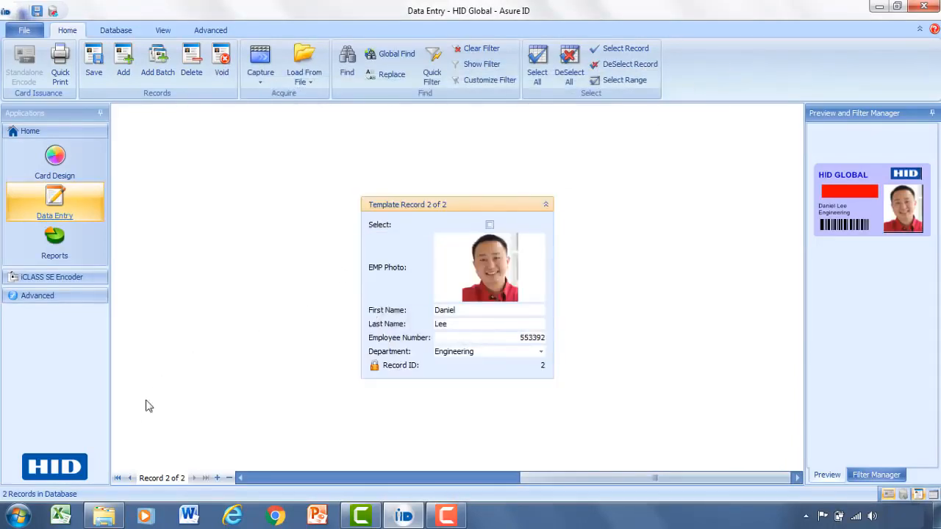
Step: Go back to the first record and review the available print options, including Print Card
click(129, 479)
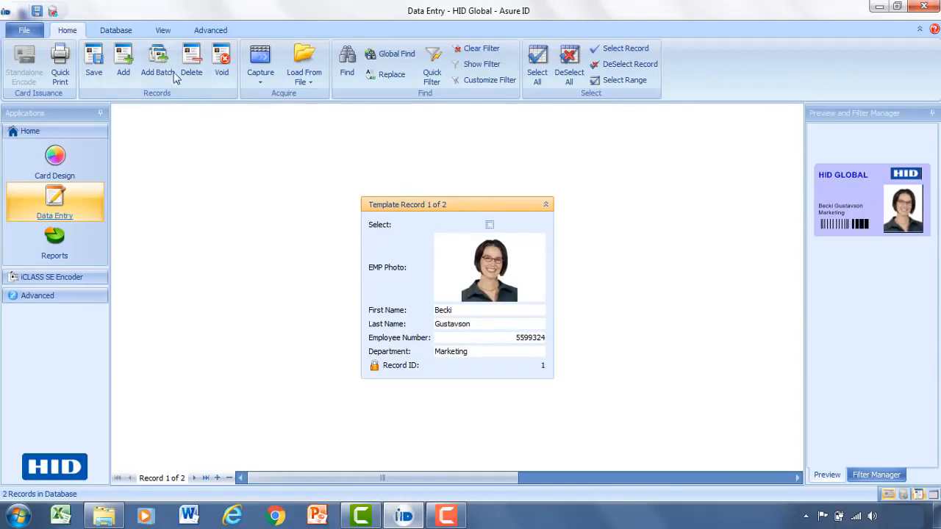
click(27, 33)
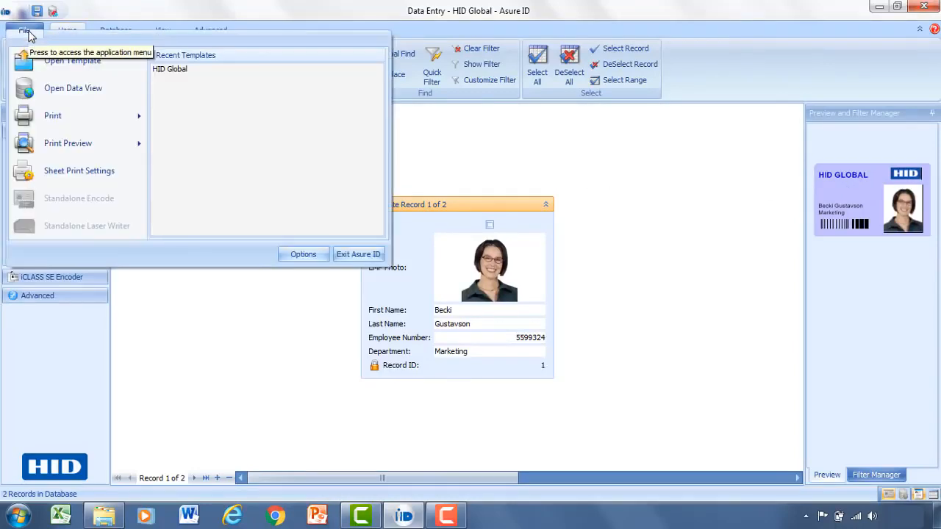
mouse_move(60, 117)
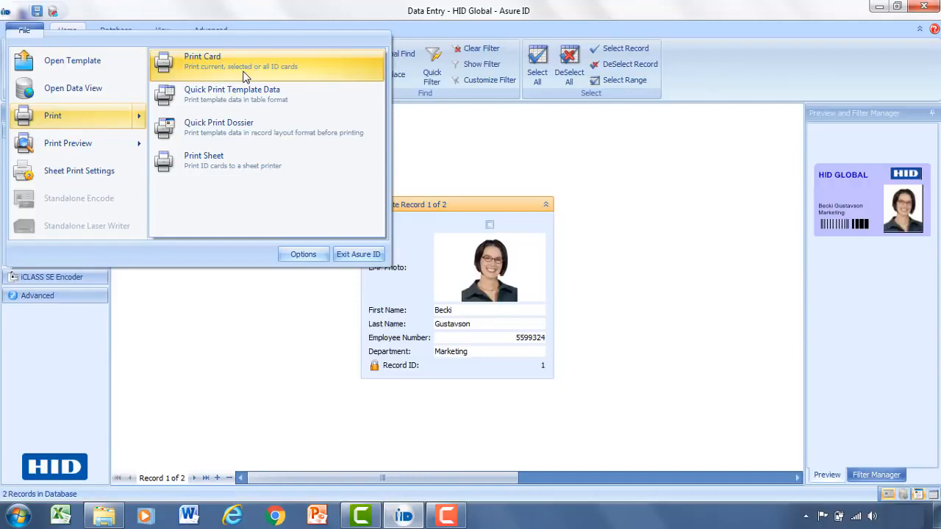
click(440, 128)
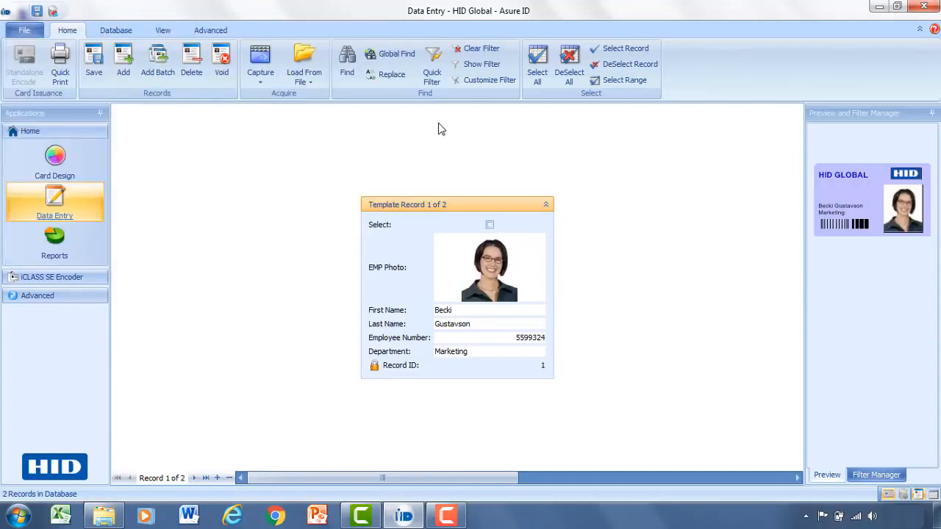